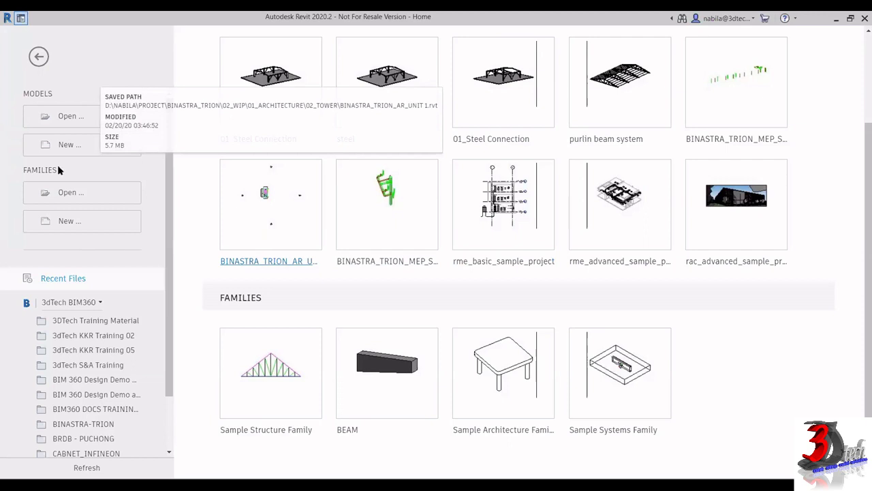
# Step: Create a new family from the Metric Structural Framing - Beams and Braces.rft template
pyautogui.click(76, 232)
pyautogui.scroll(-20, 438, 235)
pyautogui.scroll(-3, 422, 236)
pyautogui.click(430, 218)
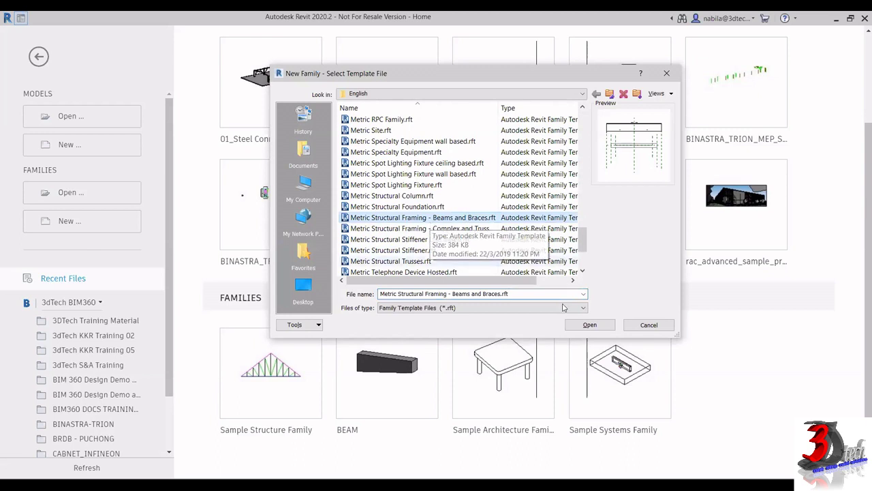
pyautogui.click(577, 328)
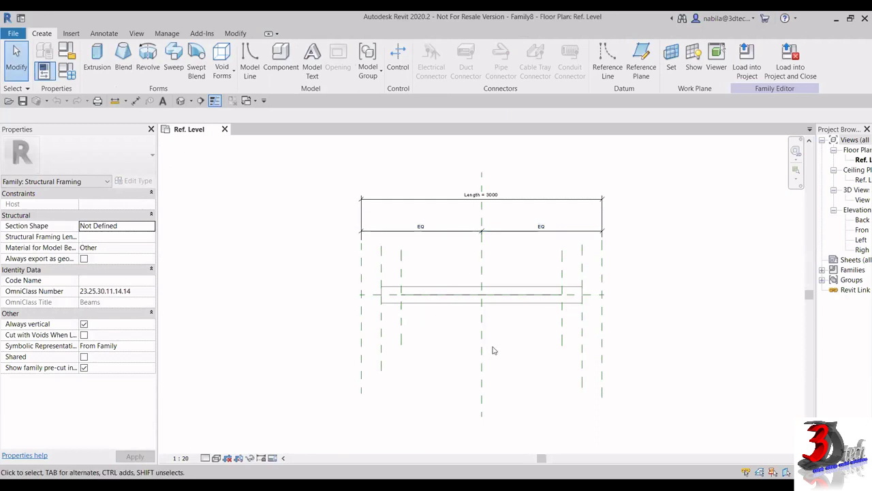
# Step: Inspect the template beam's 2500 mm extrusion profile in 3D, then return to the Ref. Level plan
pyautogui.scroll(3, 383, 300)
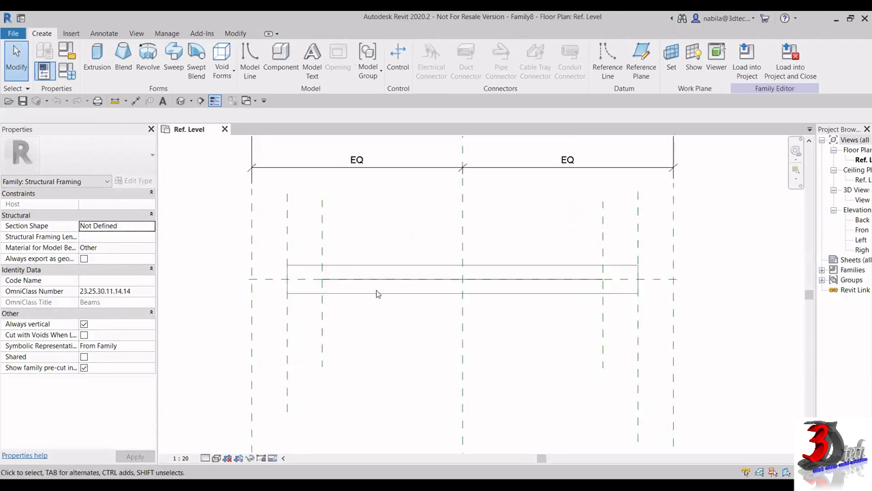
pyautogui.click(180, 102)
pyautogui.moveTo(439, 354); pyautogui.dragTo(347, 322, button='middle')
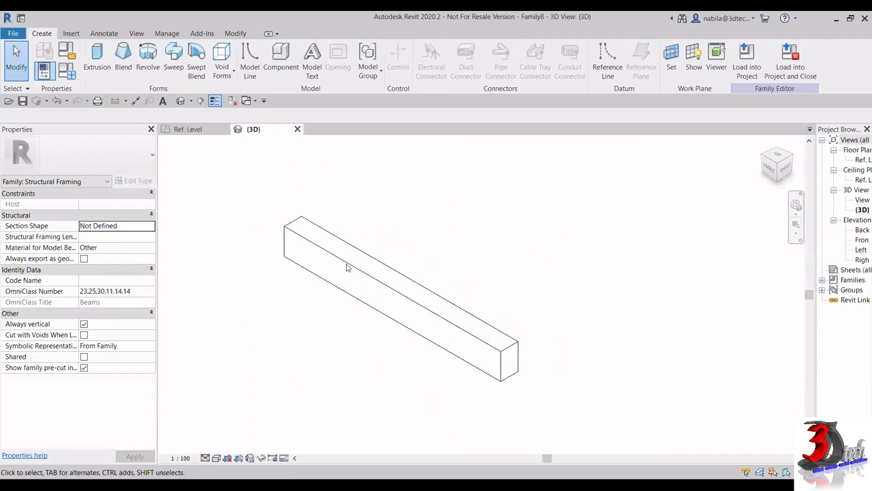
pyautogui.click(435, 344)
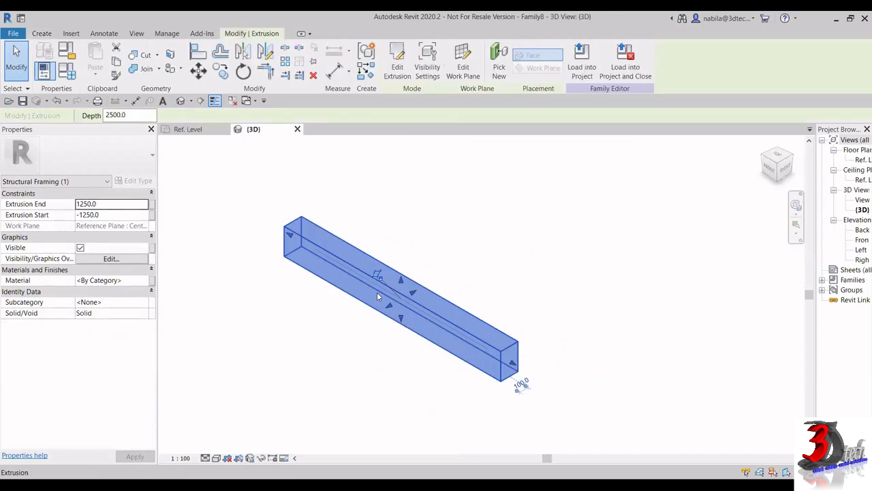
pyautogui.click(395, 68)
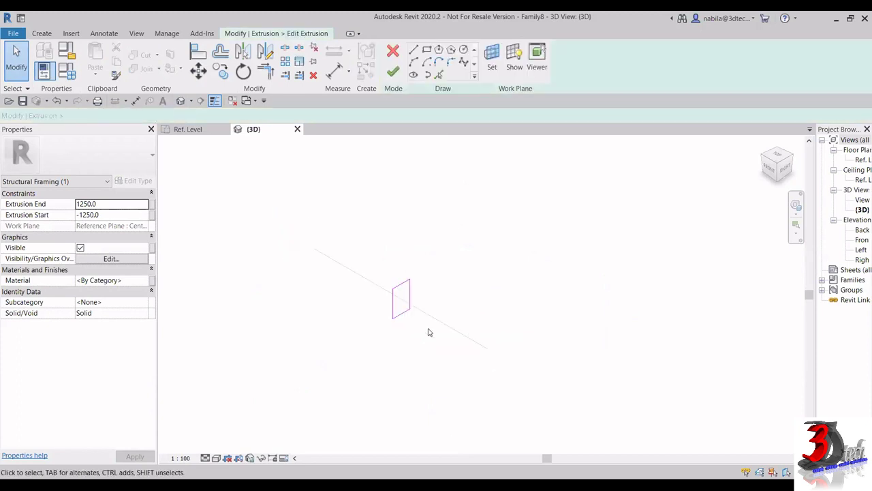
pyautogui.scroll(2, 409, 328)
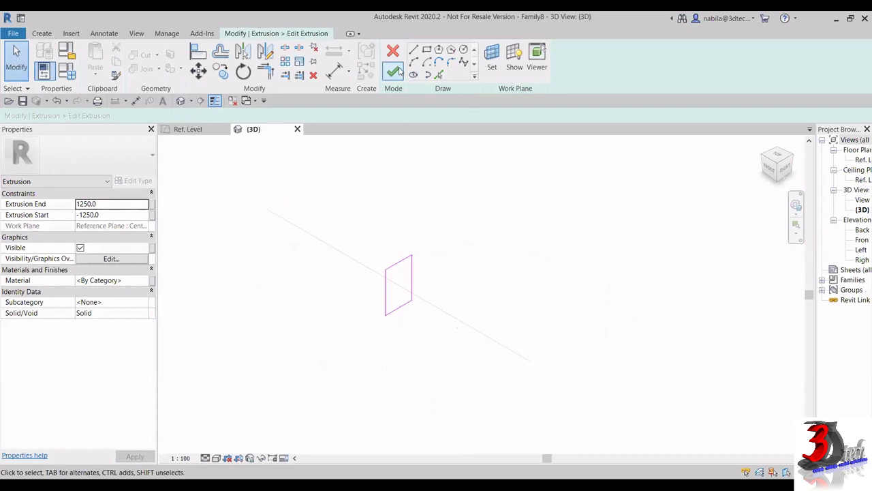
pyautogui.click(393, 72)
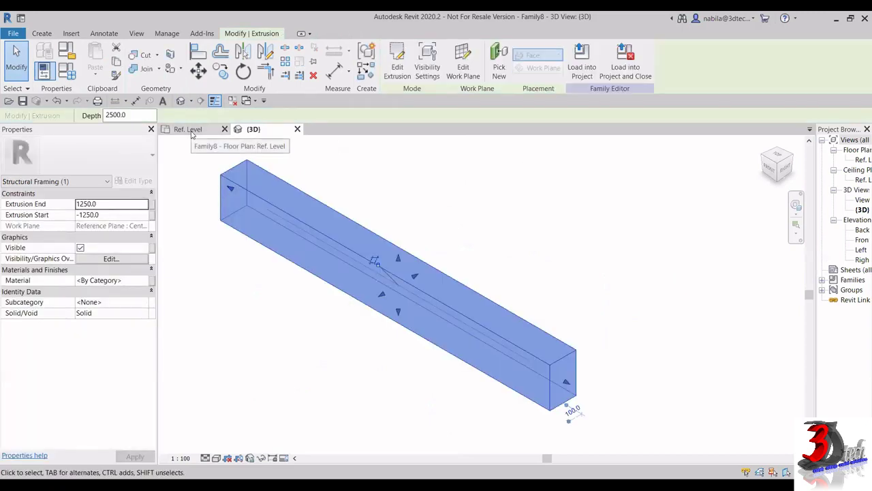
pyautogui.click(191, 130)
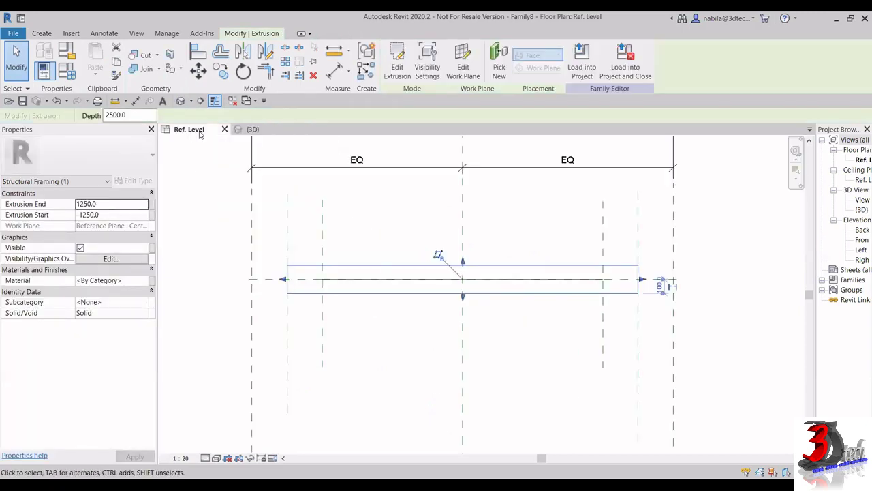
# Step: Show the beam in the {3D} view with thin lines and select its extrusion
pyautogui.click(213, 101)
pyautogui.click(347, 318)
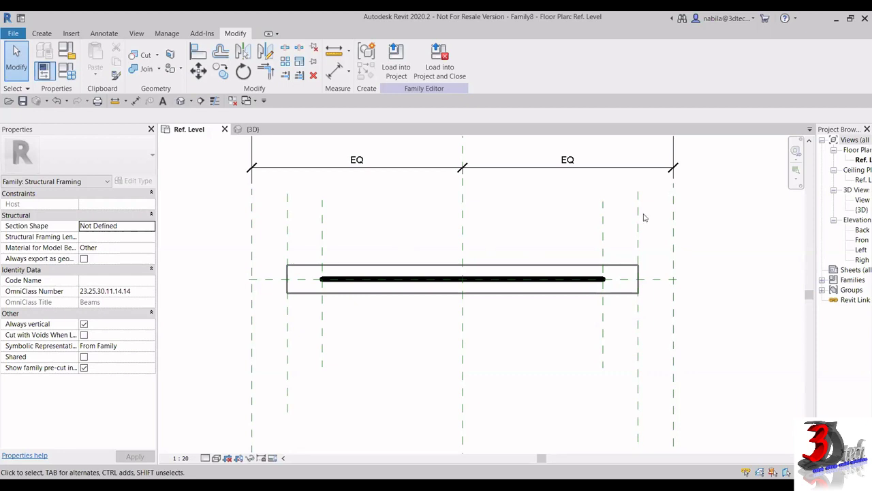
pyautogui.click(252, 129)
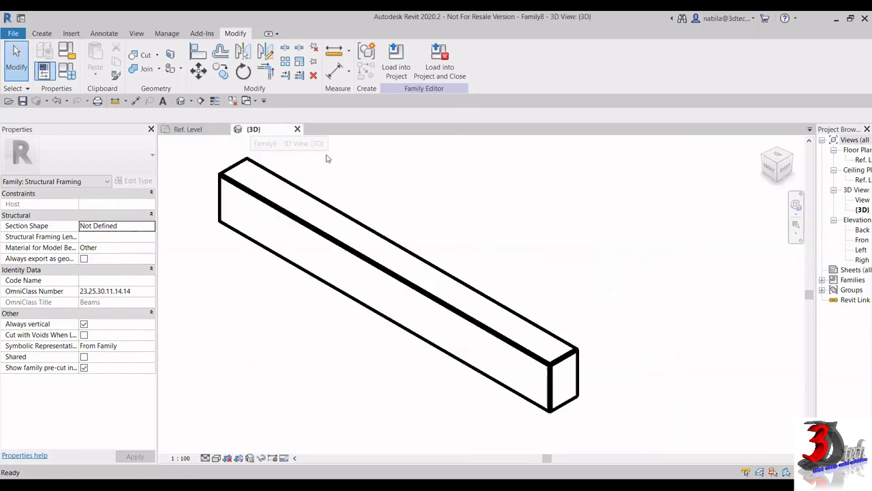
pyautogui.click(214, 100)
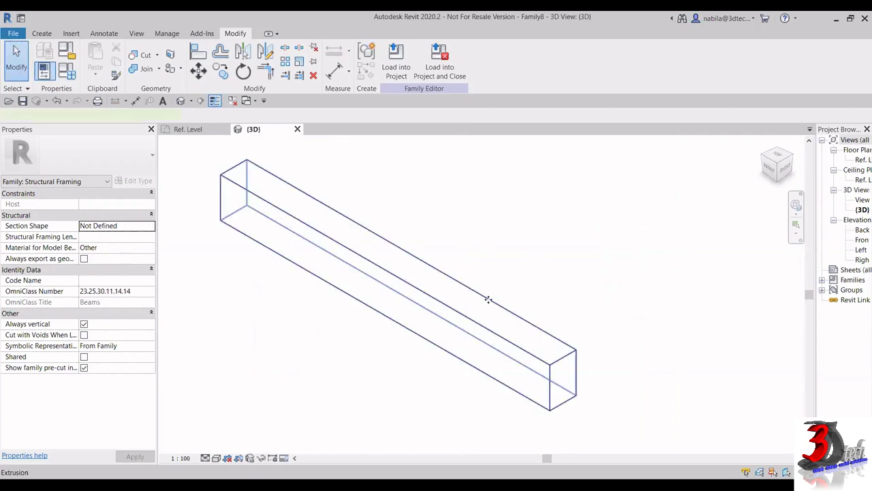
pyautogui.click(427, 311)
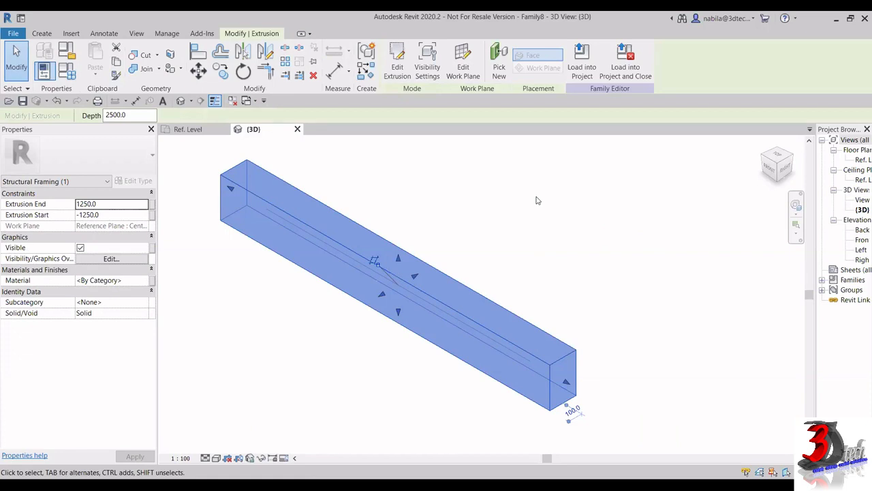
# Step: Delete the beam extrusion, keep Structural Framing as the category, and widen the Project Browser
pyautogui.press('Delete')
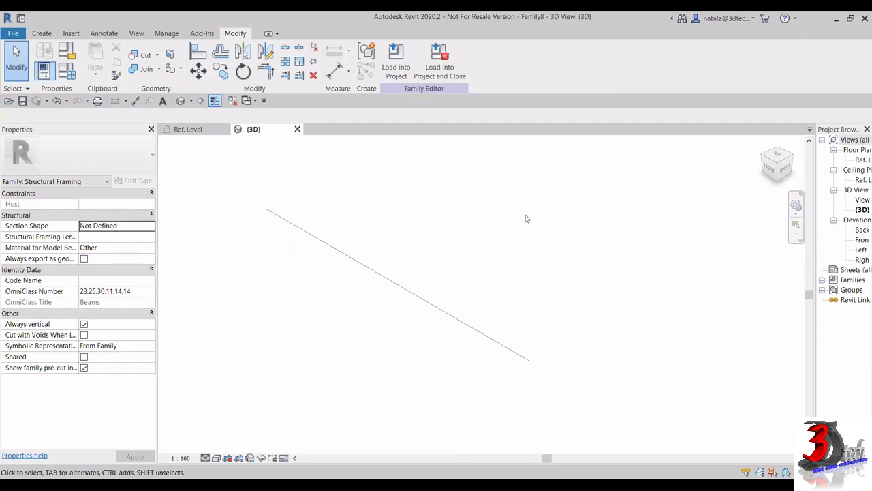
pyautogui.moveTo(361, 259); pyautogui.dragTo(380, 273, button='middle')
pyautogui.click(71, 55)
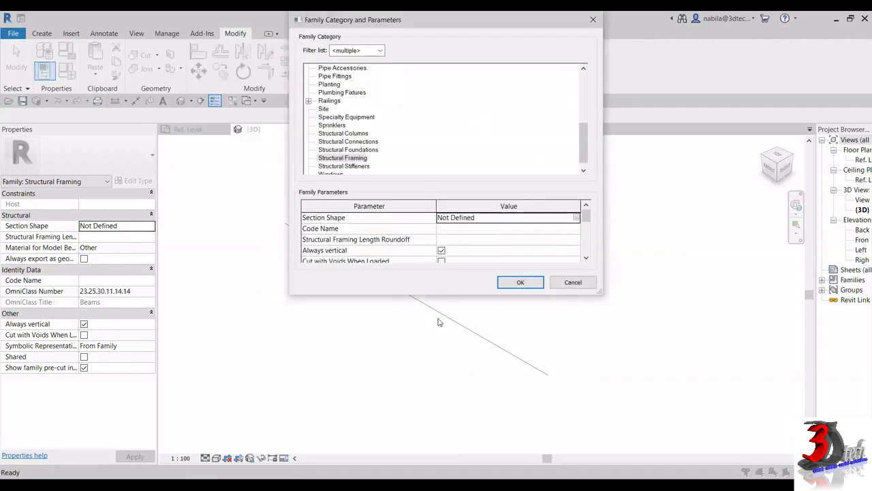
pyautogui.click(331, 158)
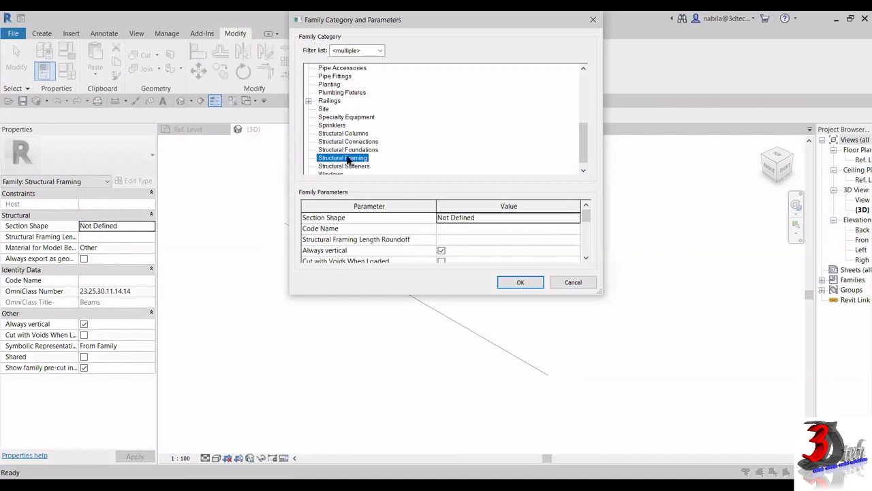
pyautogui.click(518, 283)
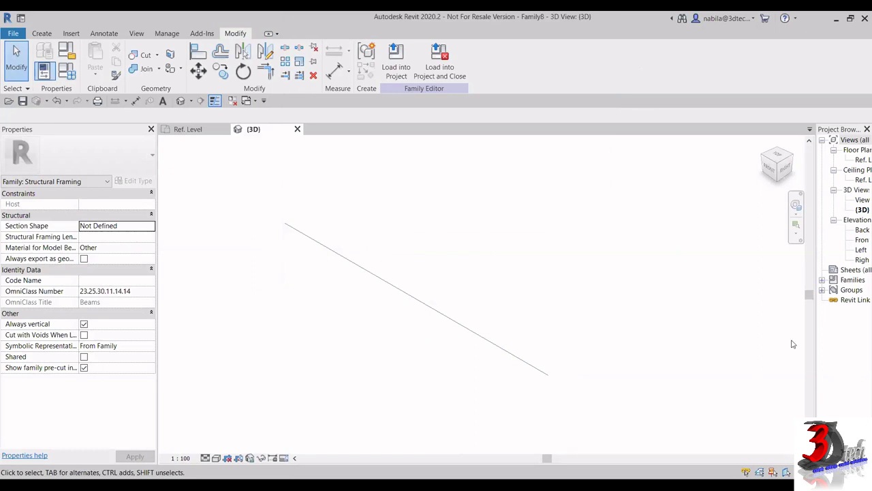
pyautogui.moveTo(816, 350); pyautogui.dragTo(673, 336)
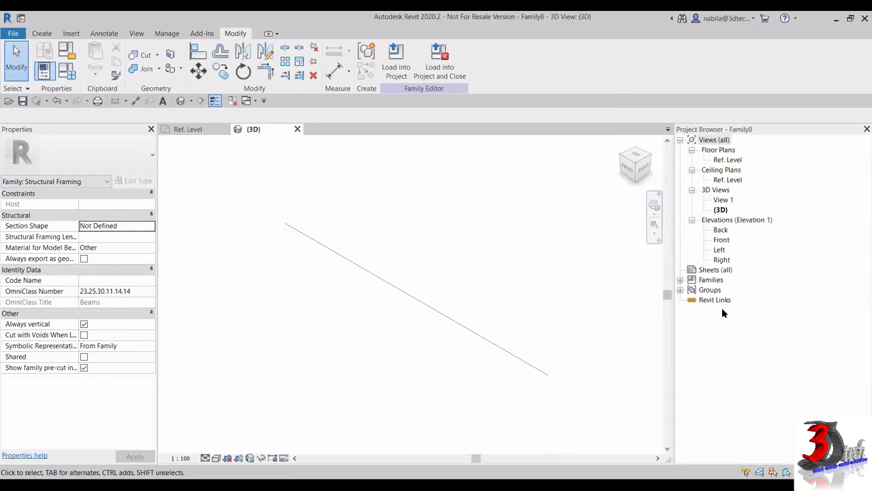
# Step: Open the Right elevation and zoom in on its two center reference planes
pyautogui.doubleClick(722, 259)
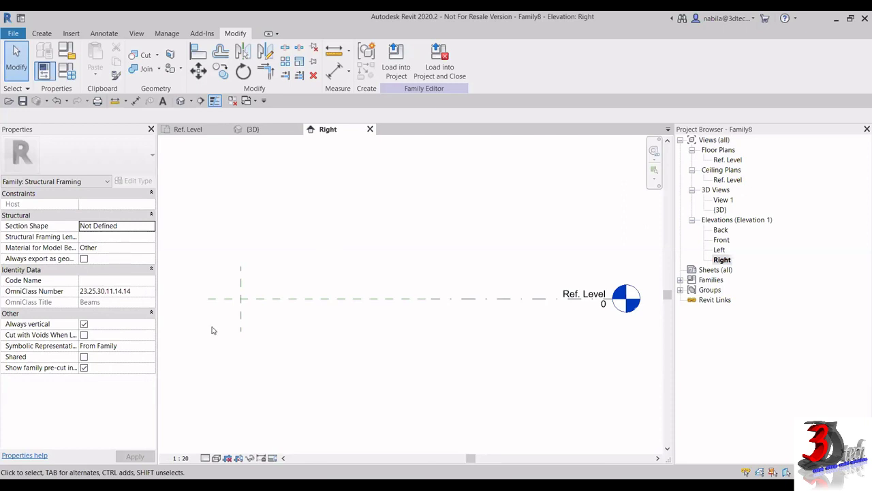
pyautogui.scroll(3, 348, 322)
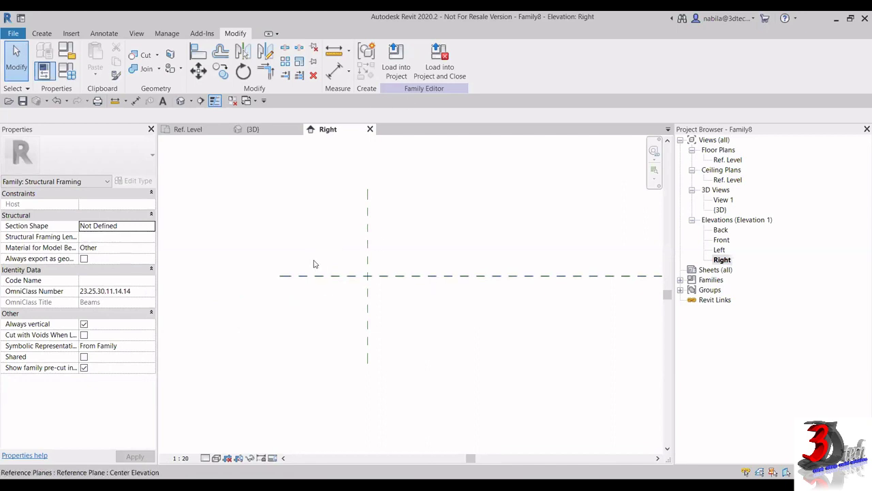
pyautogui.click(42, 34)
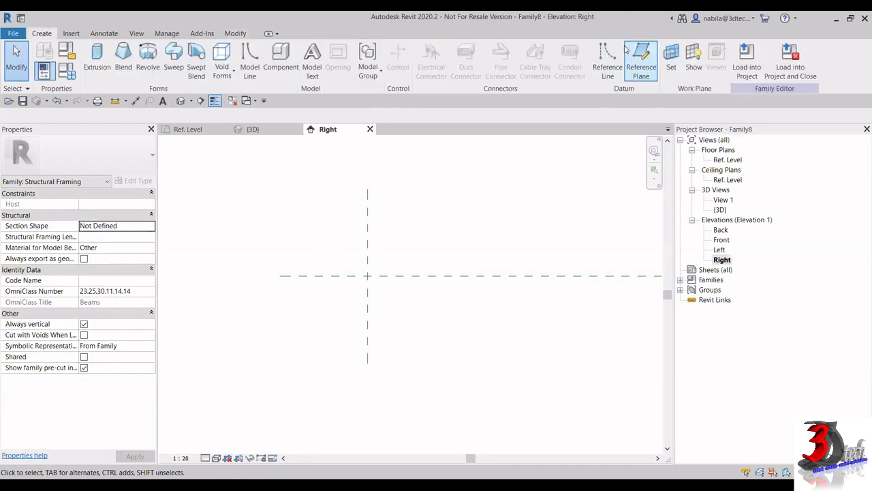
# Step: Draw two vertical reference planes flanking the center plane
pyautogui.click(642, 76)
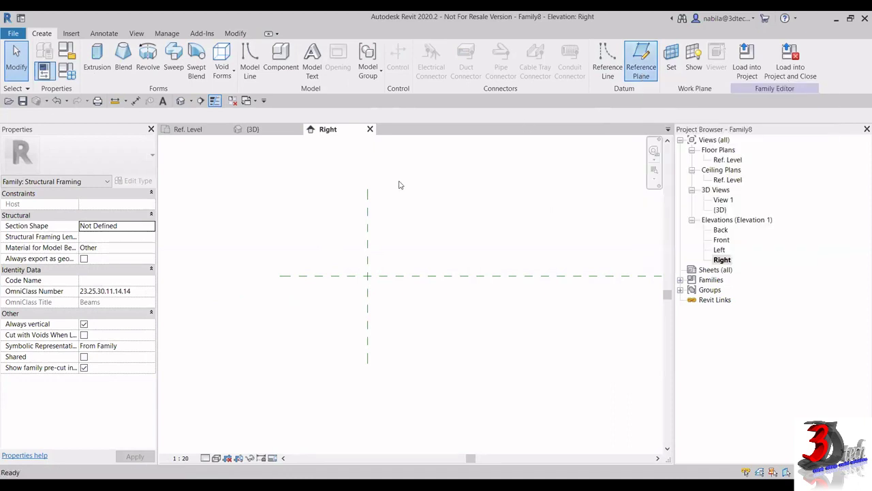
pyautogui.scroll(2, 316, 225)
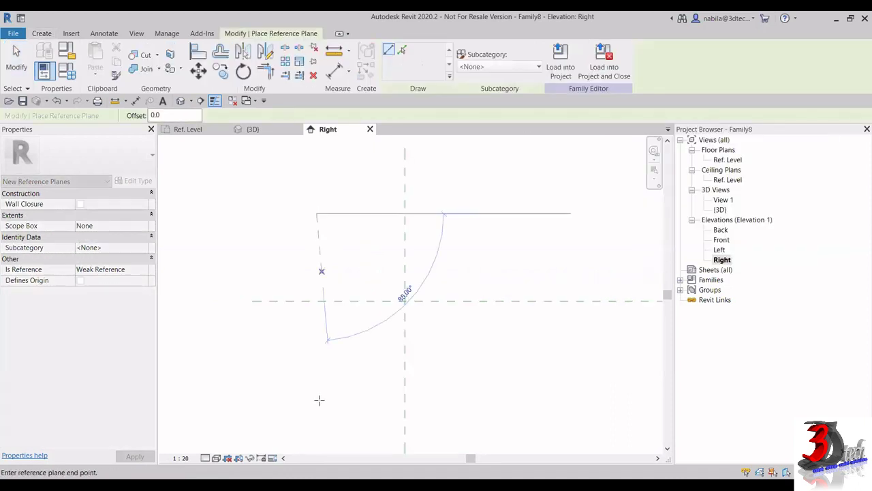
pyautogui.scroll(-2, 310, 402)
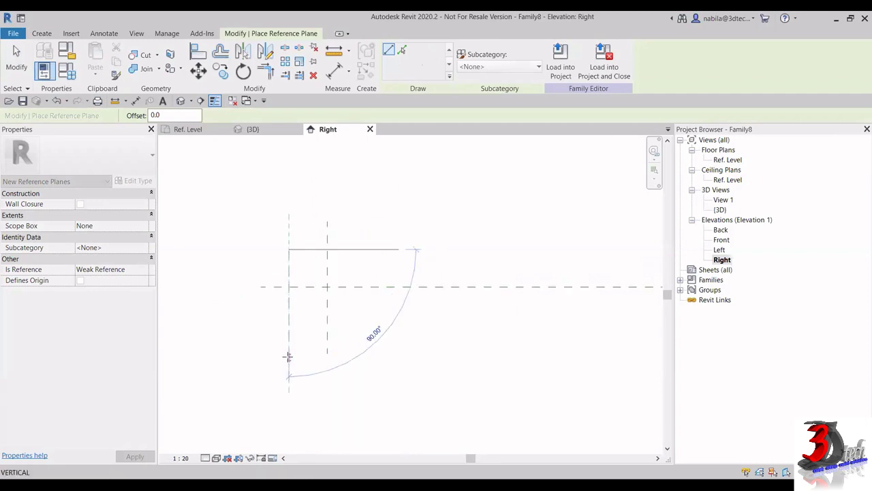
pyautogui.click(288, 356)
pyautogui.click(379, 248)
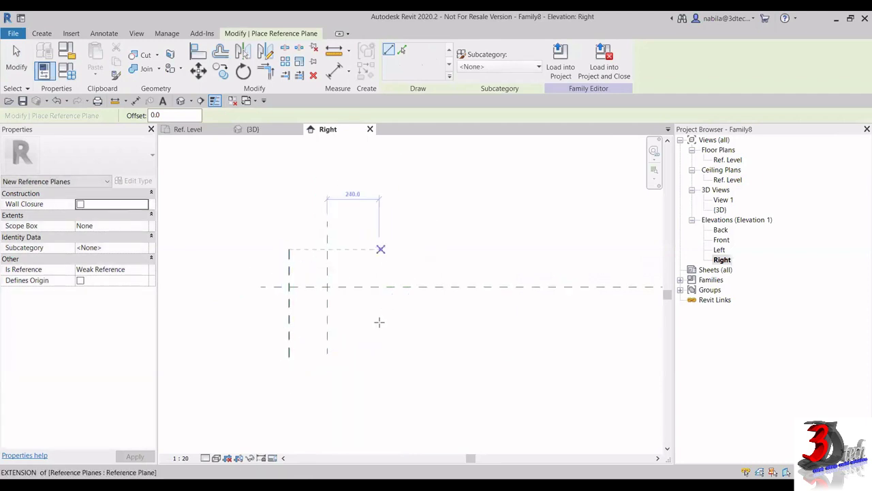
pyautogui.click(379, 357)
# Step: Draw two horizontal reference planes below the center, then exit the tool and zoom out
pyautogui.scroll(2, 304, 355)
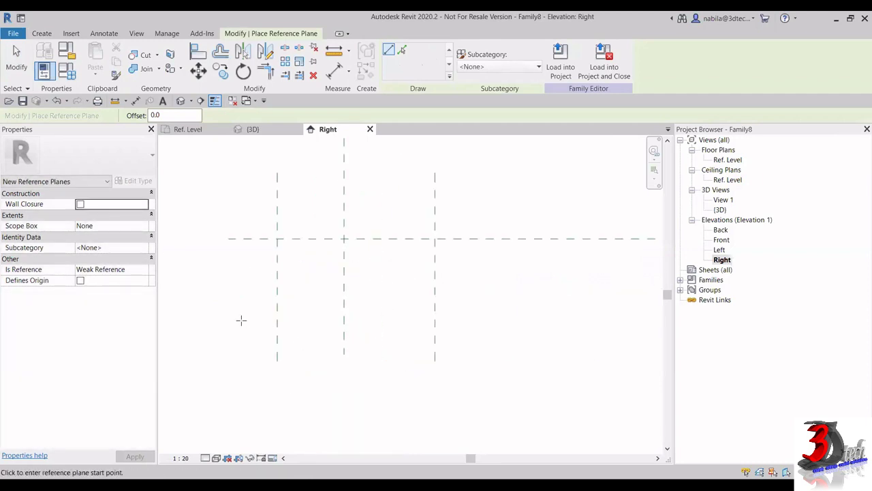
pyautogui.click(236, 311)
pyautogui.click(492, 310)
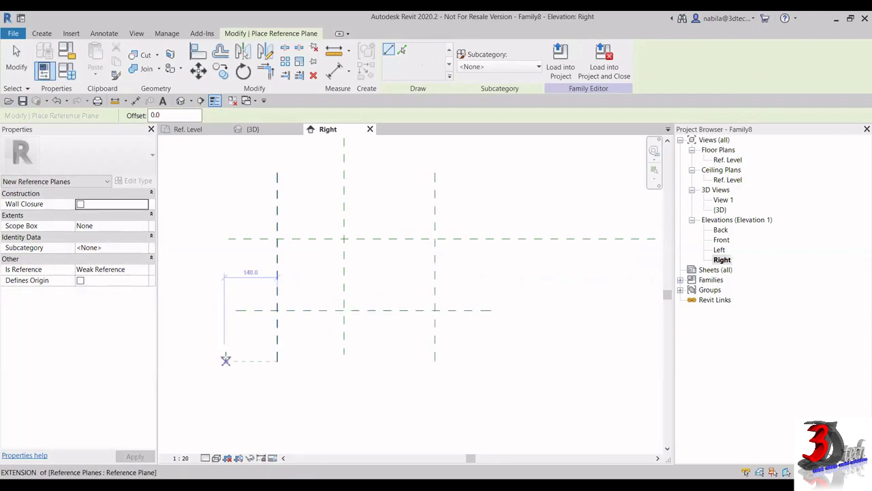
pyautogui.click(487, 357)
pyautogui.click(236, 361)
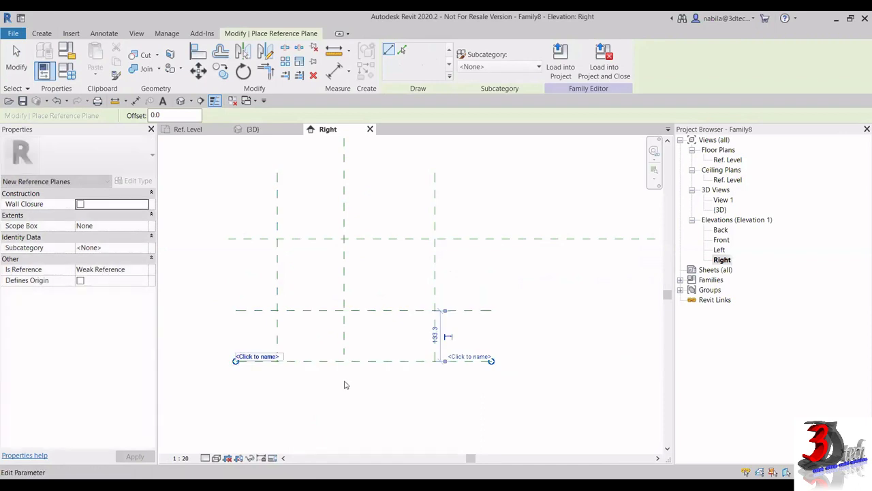
pyautogui.press('Escape')
pyautogui.press('Escape')
pyautogui.scroll(-2, 344, 385)
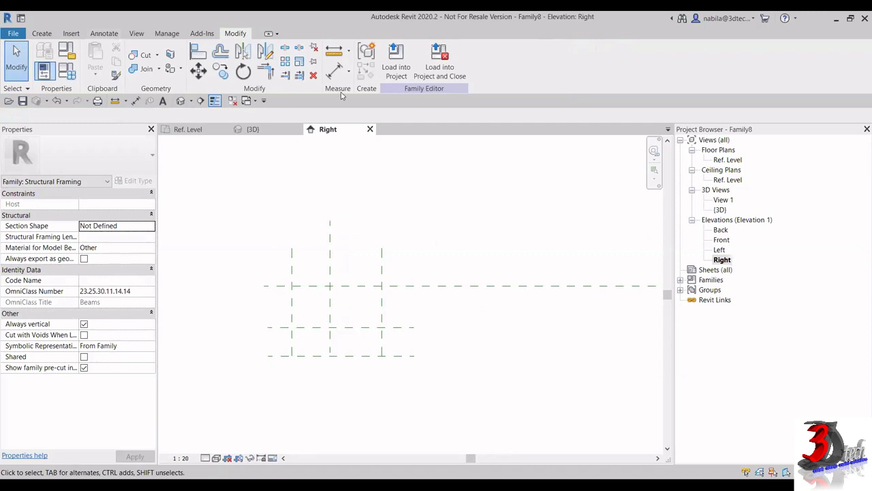
# Step: Dimension the vertical planes as two EQ widths plus an overall 480 width
pyautogui.click(334, 69)
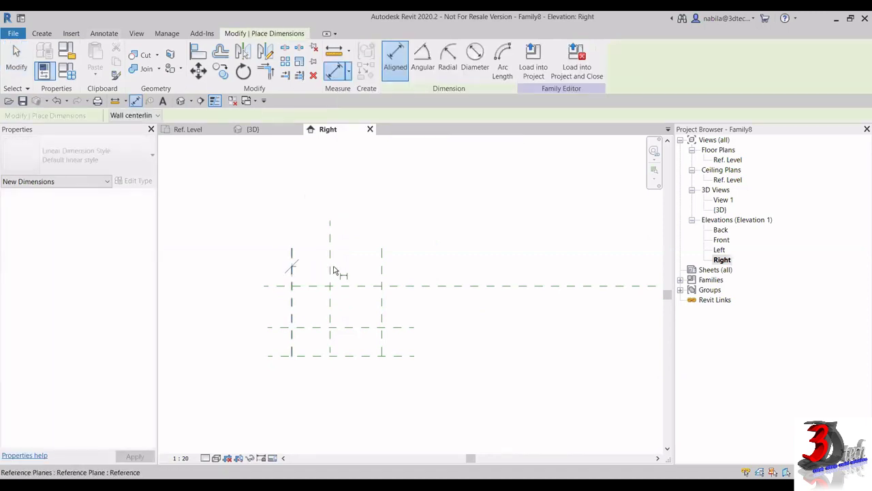
pyautogui.click(331, 270)
pyautogui.click(383, 238)
pyautogui.click(396, 223)
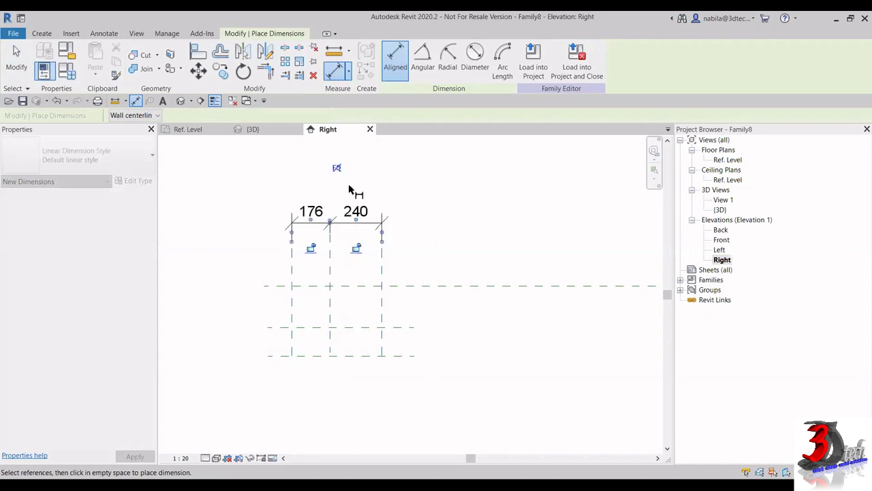
pyautogui.click(336, 169)
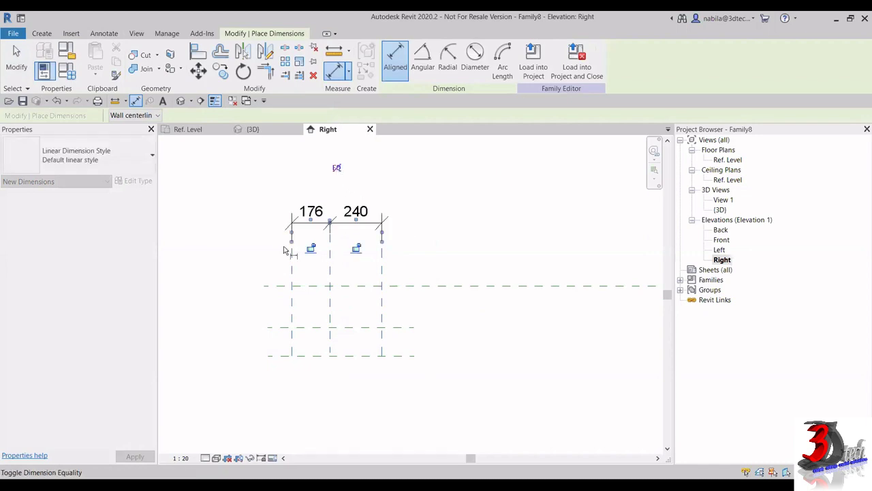
pyautogui.click(277, 276)
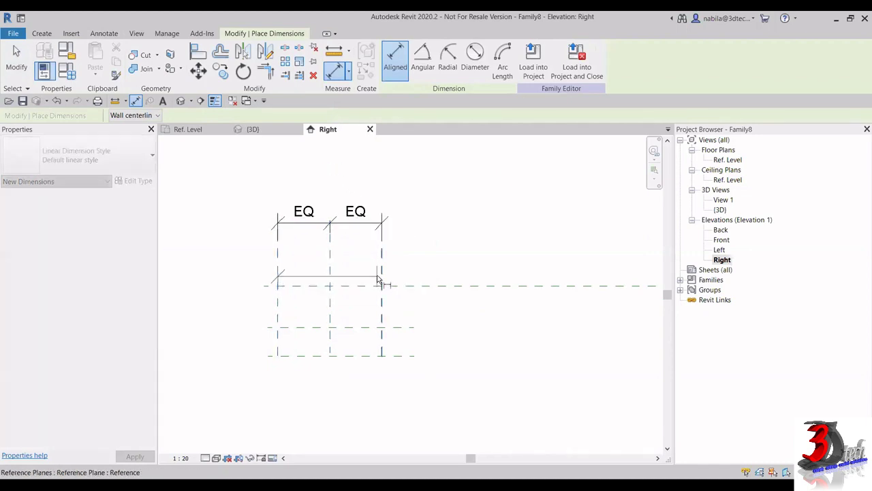
pyautogui.click(382, 281)
pyautogui.click(409, 182)
# Step: Add the 190 and 323 height dimensions between the horizontal planes
pyautogui.click(413, 285)
pyautogui.click(407, 327)
pyautogui.click(424, 318)
pyautogui.click(403, 356)
pyautogui.click(468, 286)
pyautogui.click(470, 321)
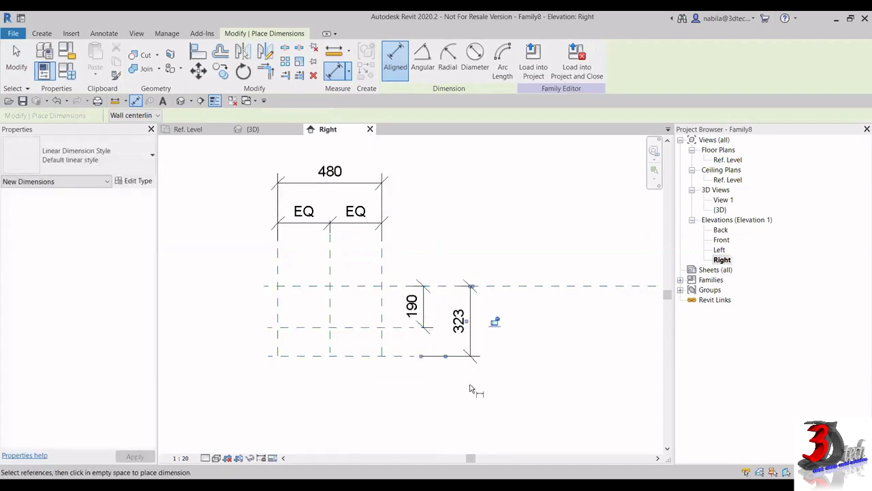
pyautogui.press('Escape')
pyautogui.press('Escape')
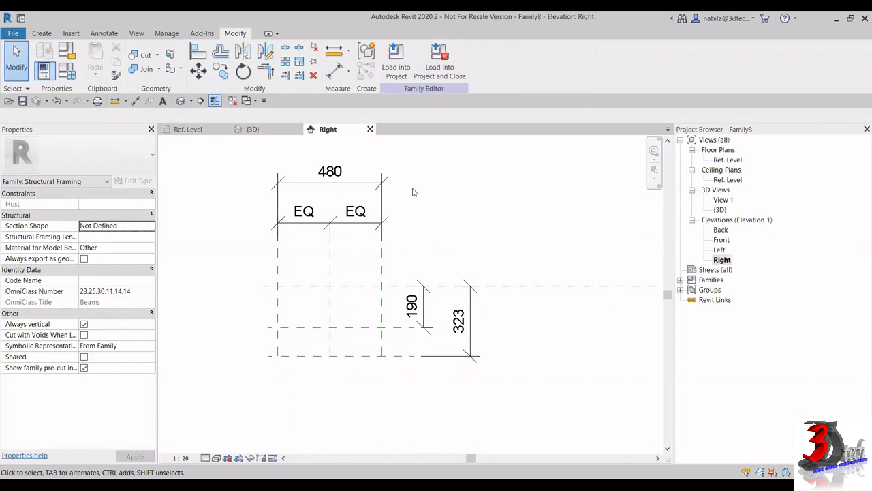
# Step: Label the dimensions with new parameters: width B (480), heights H1 (190) and H2 (323)
pyautogui.click(350, 184)
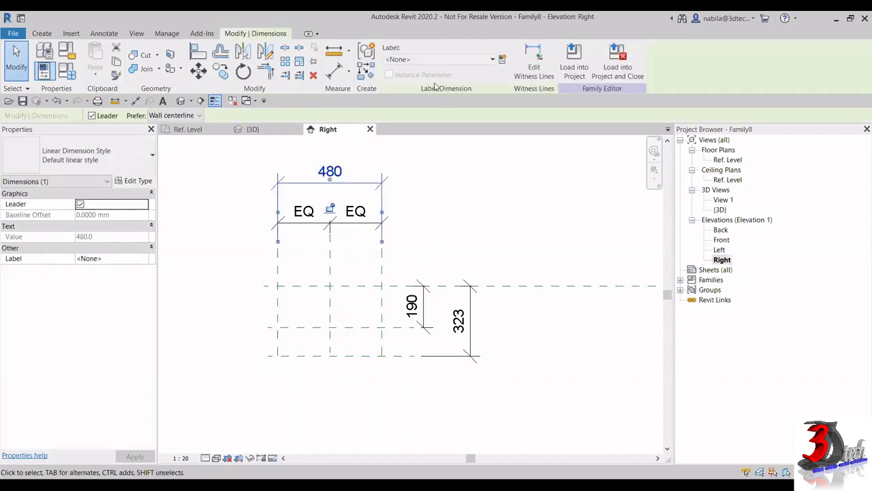
pyautogui.click(502, 61)
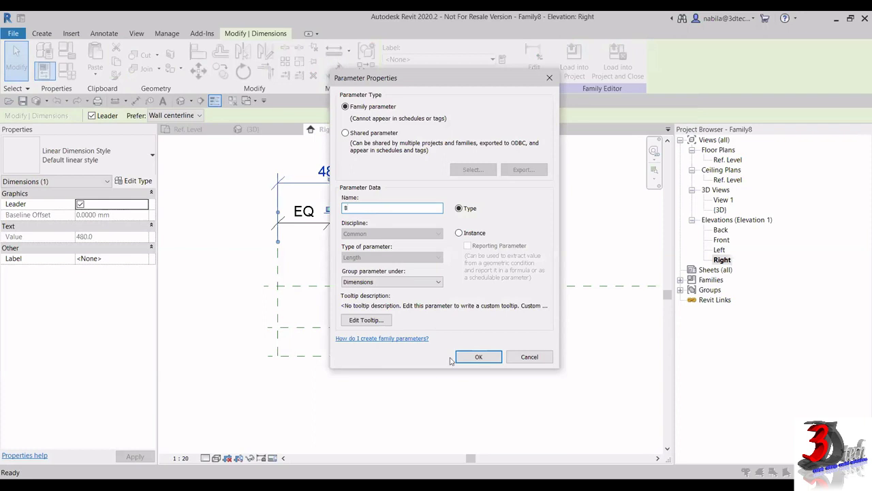
pyautogui.click(478, 357)
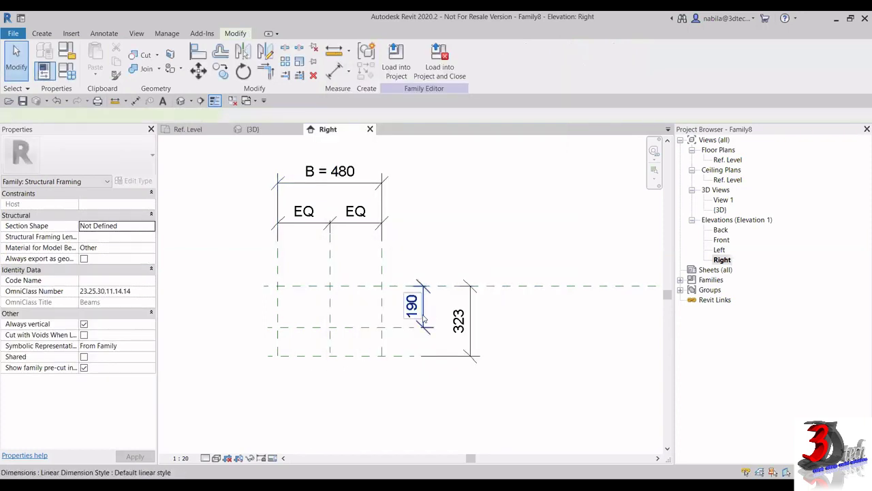
pyautogui.click(423, 317)
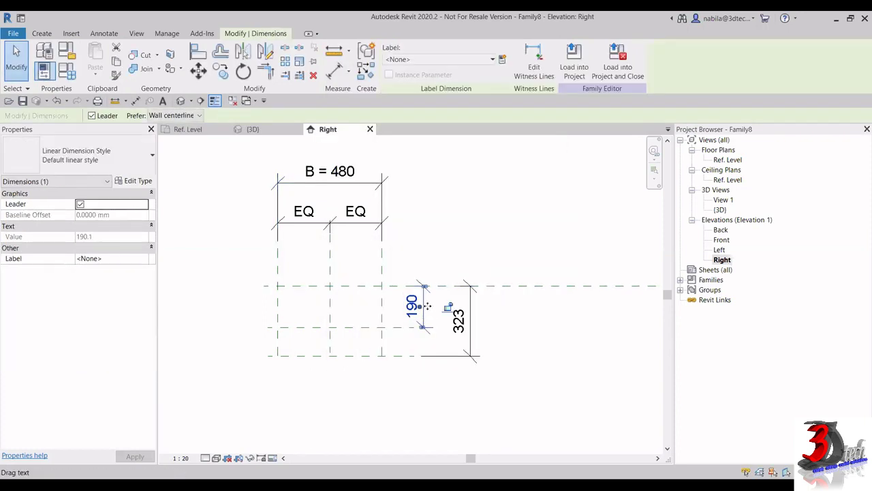
pyautogui.click(502, 60)
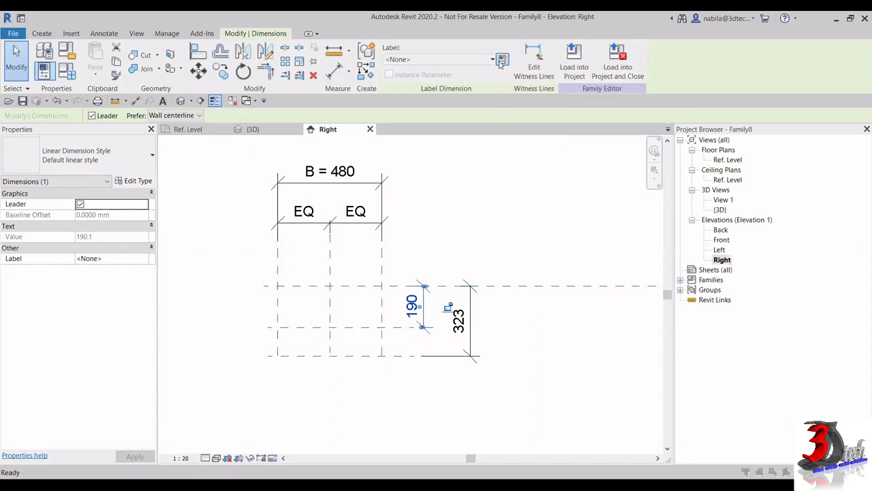
pyautogui.write('H1')
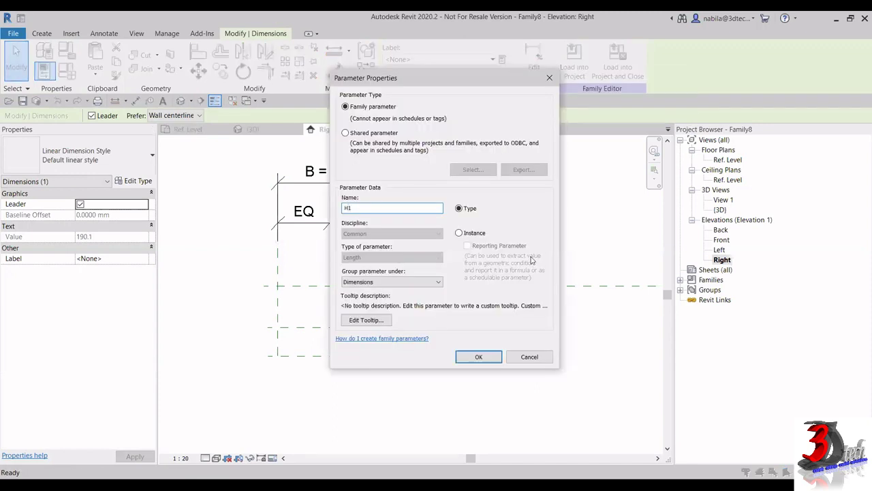
pyautogui.click(480, 357)
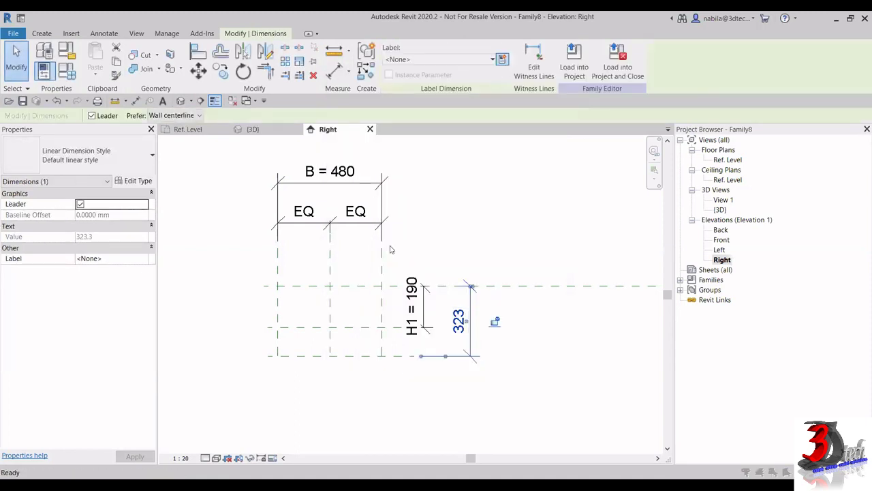
pyautogui.click(502, 58)
pyautogui.write('H2')
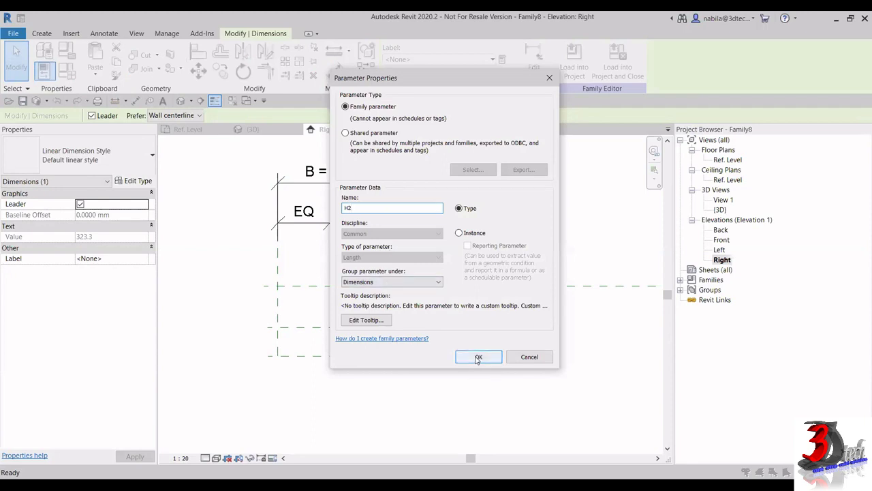
pyautogui.click(479, 357)
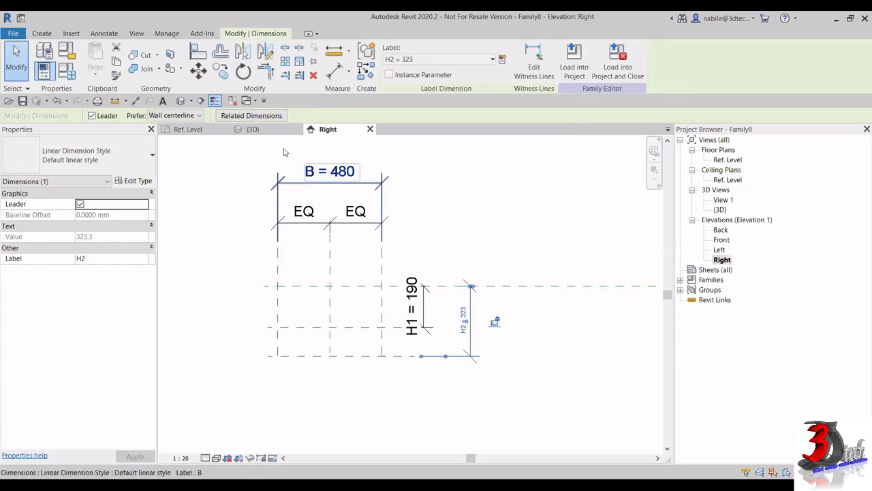
# Step: In Family Types, set B = 400, H1 = 400 and H2 = 600 and apply
pyautogui.click(68, 78)
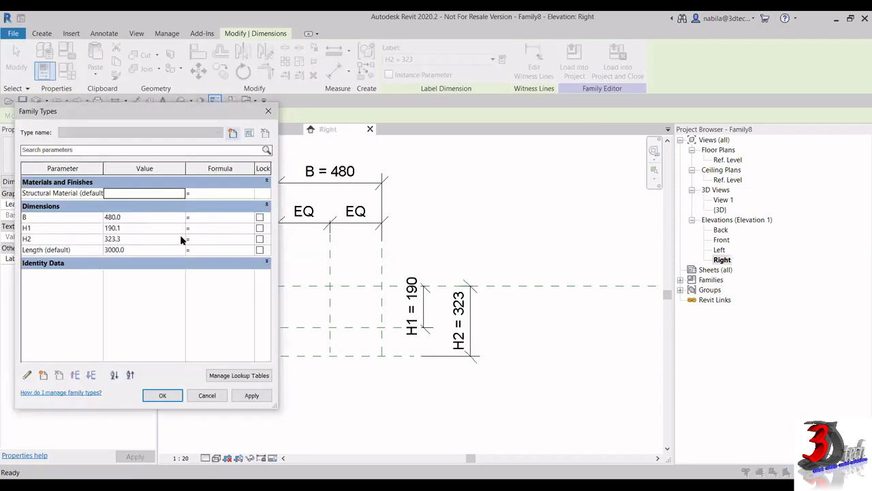
pyautogui.click(133, 216)
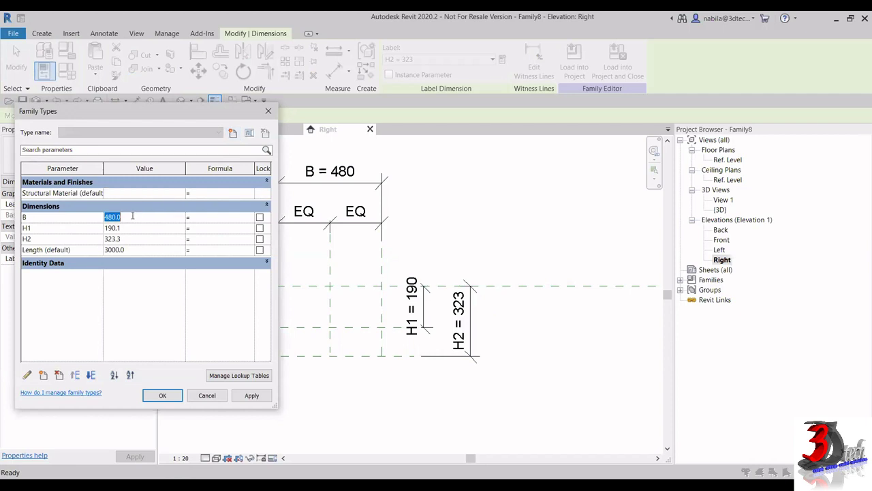
pyautogui.write('40')
pyautogui.click(133, 228)
pyautogui.write('4')
pyautogui.click(141, 239)
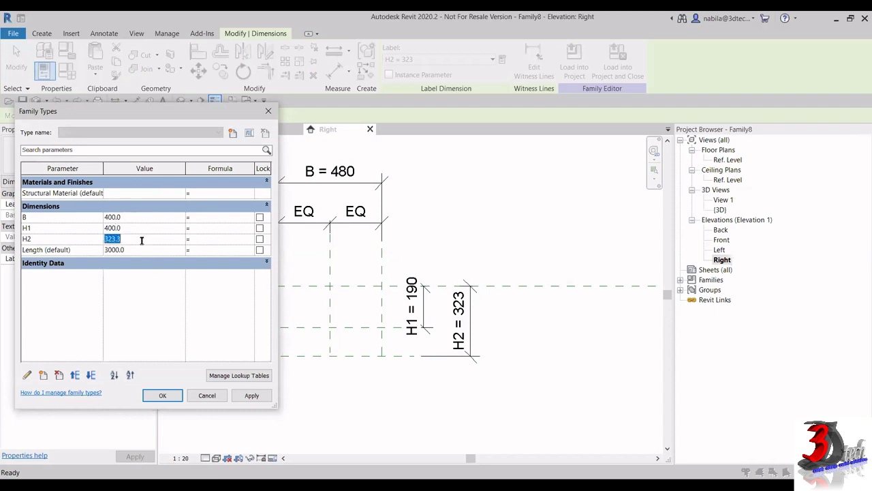
pyautogui.write('600')
pyautogui.click(249, 396)
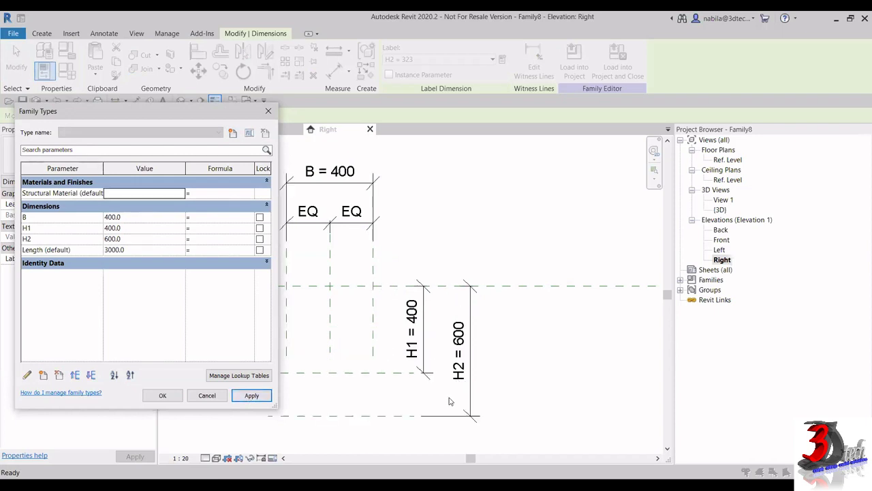
# Step: Close Family Types and extend the right vertical reference plane below the bottom plane
pyautogui.click(162, 396)
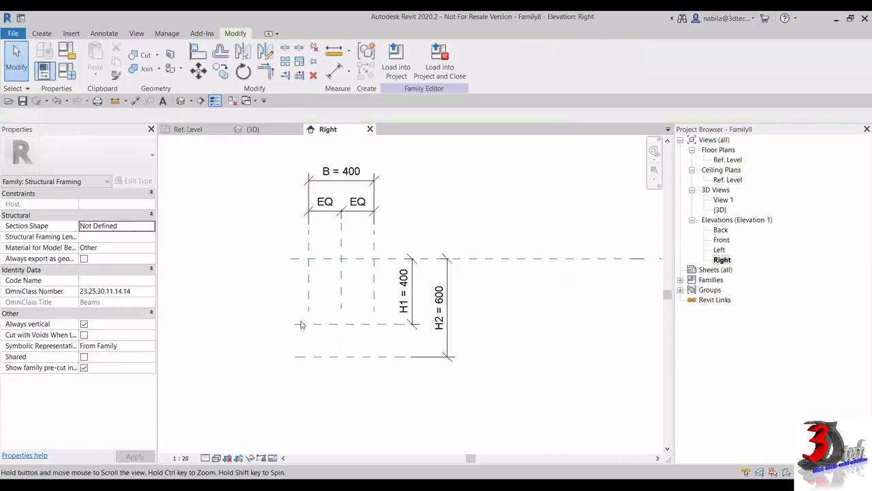
pyautogui.moveTo(302, 327); pyautogui.dragTo(313, 315, button='middle')
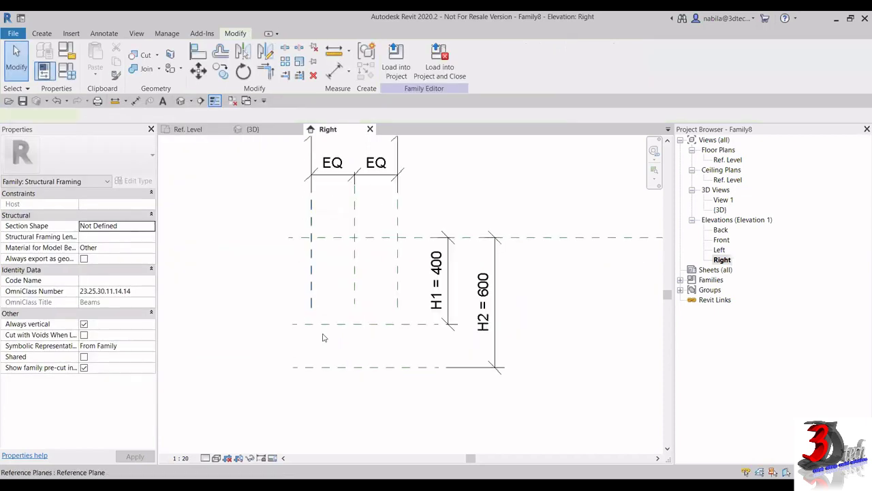
pyautogui.click(398, 286)
pyautogui.moveTo(397, 307); pyautogui.dragTo(398, 390)
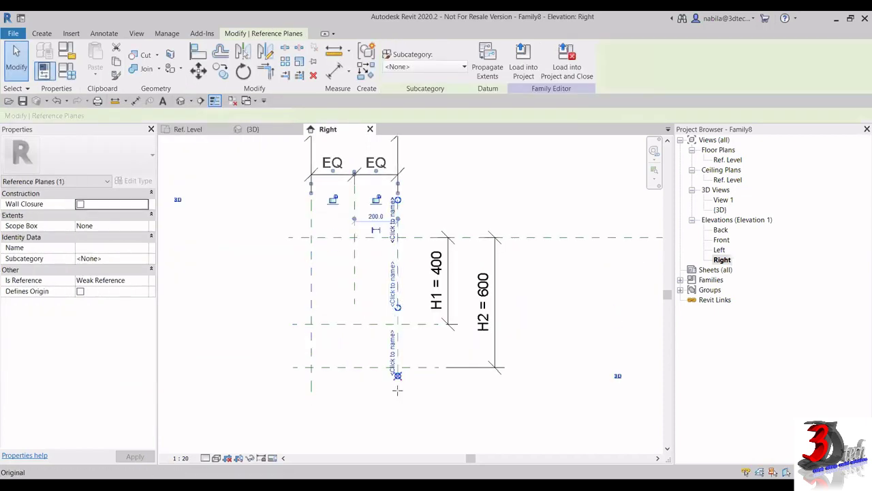
pyautogui.click(471, 424)
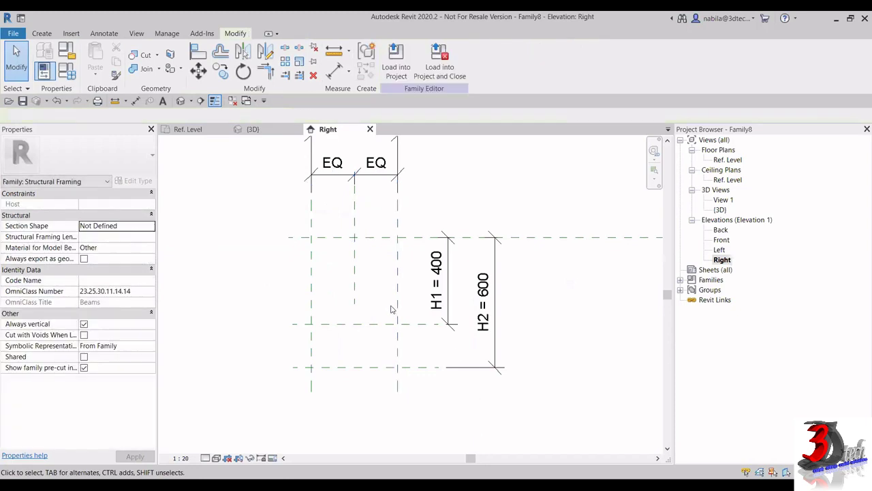
pyautogui.moveTo(388, 323); pyautogui.dragTo(378, 357, button='middle')
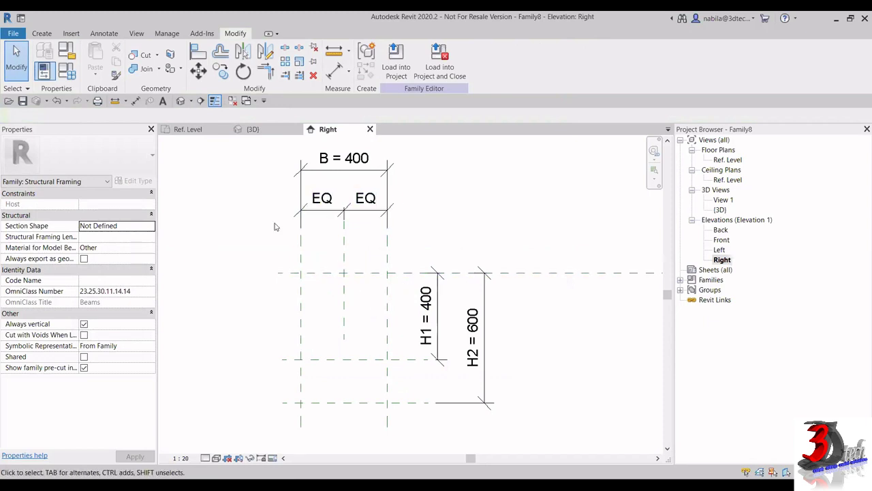
pyautogui.click(44, 34)
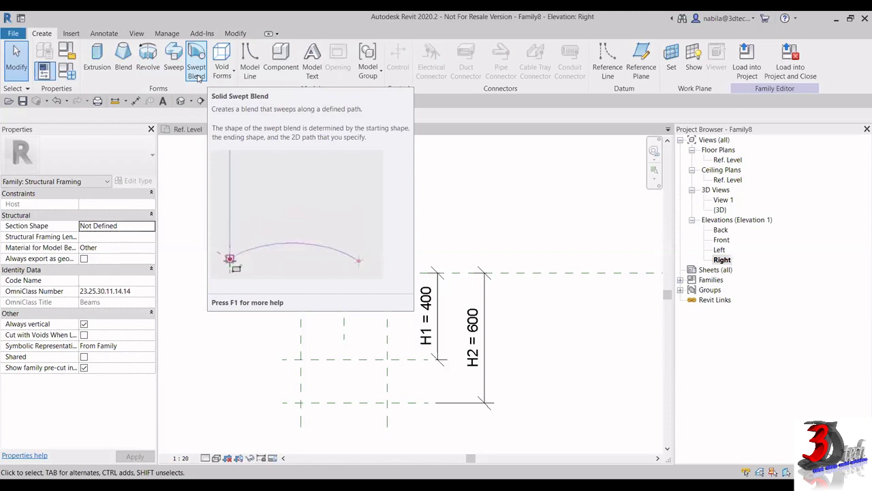
# Step: Start a swept blend, use the sloped model line as its path, and show the Right elevation
pyautogui.click(197, 72)
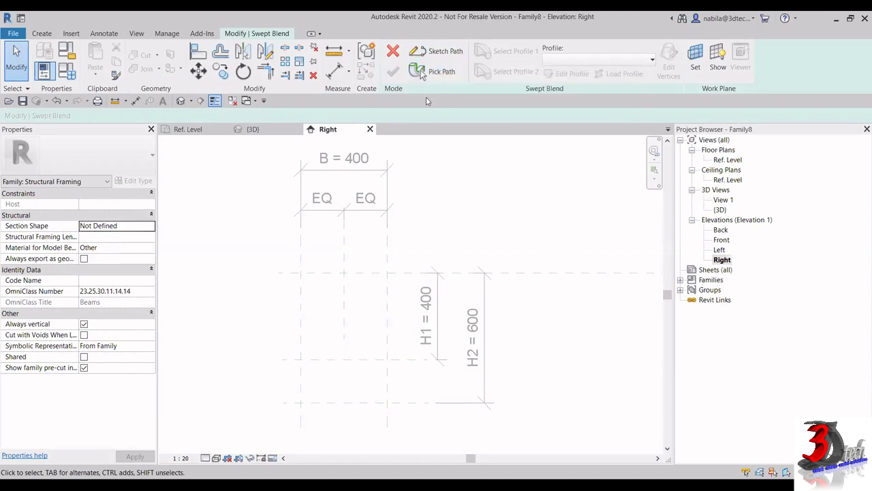
pyautogui.click(253, 130)
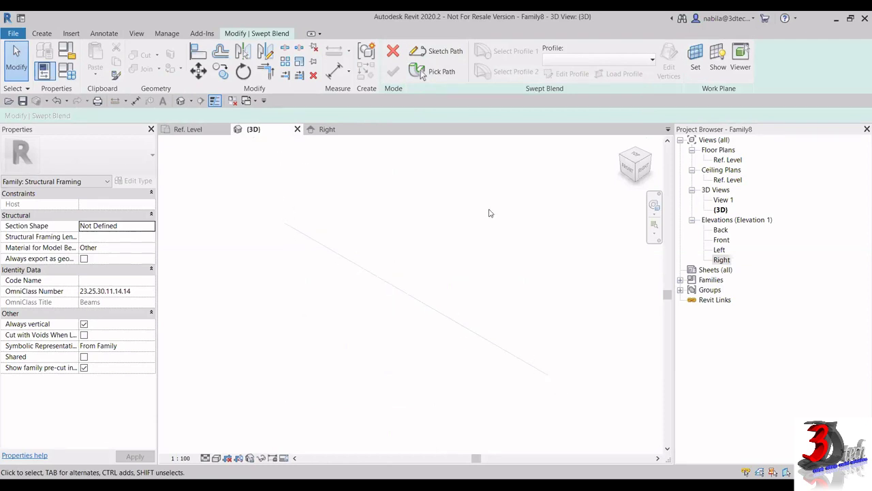
pyautogui.click(433, 75)
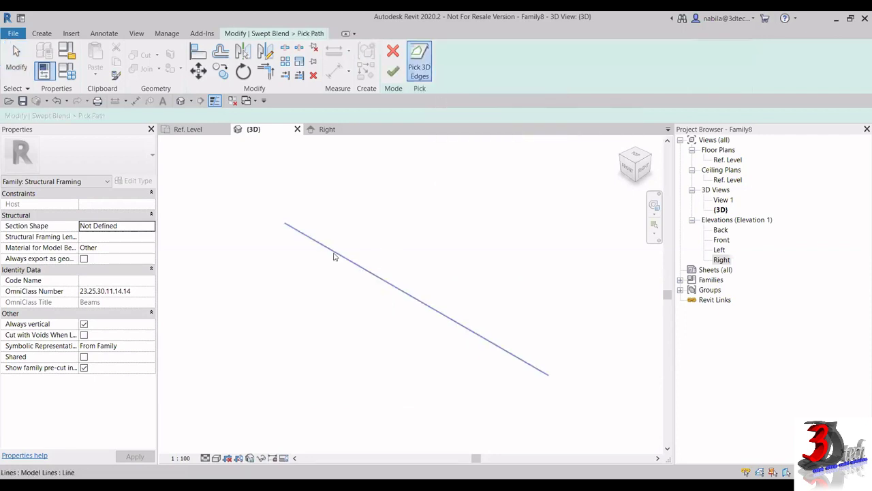
pyautogui.click(410, 267)
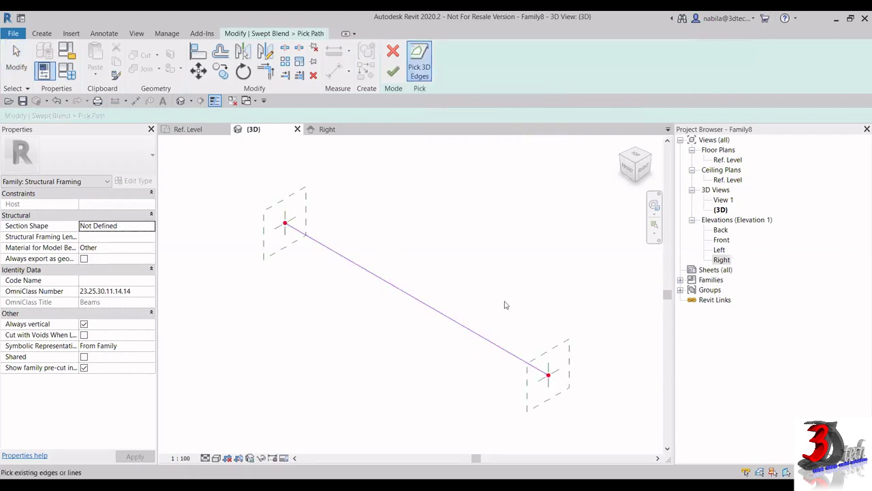
pyautogui.click(396, 75)
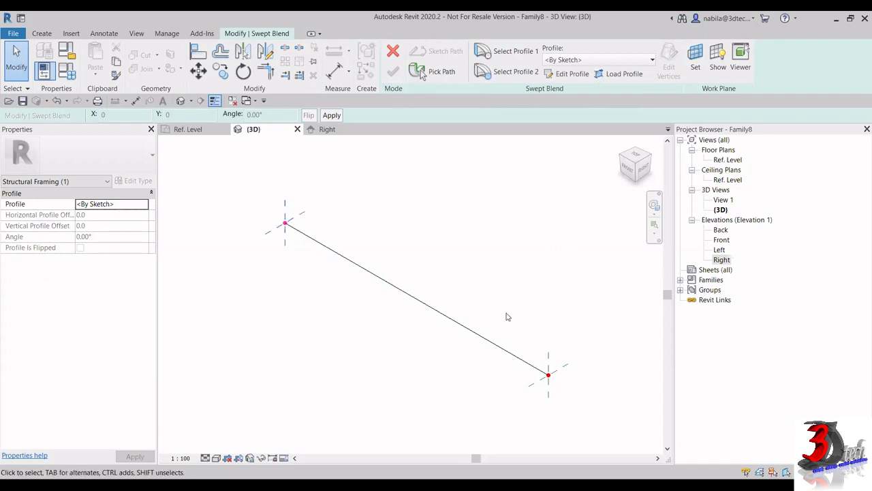
pyautogui.click(329, 130)
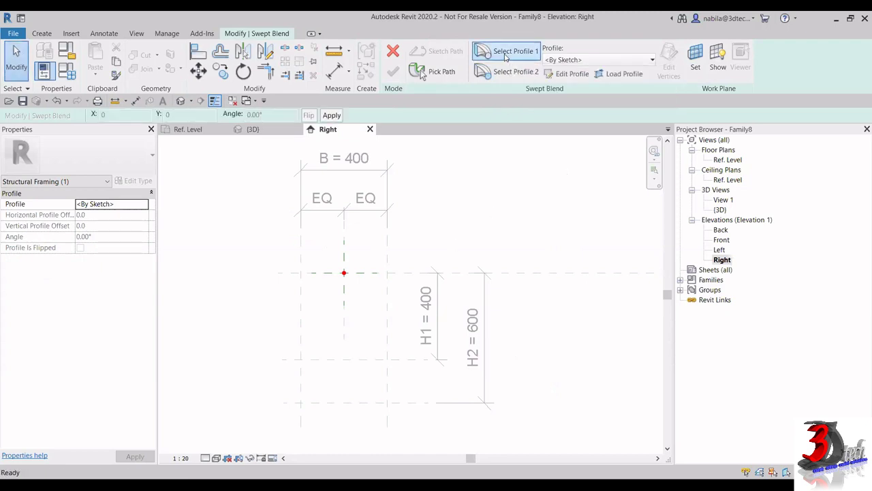
# Step: Sketch the first profile as a 400 × 400 rectangle from the plane intersection to the H1 corner
pyautogui.click(557, 74)
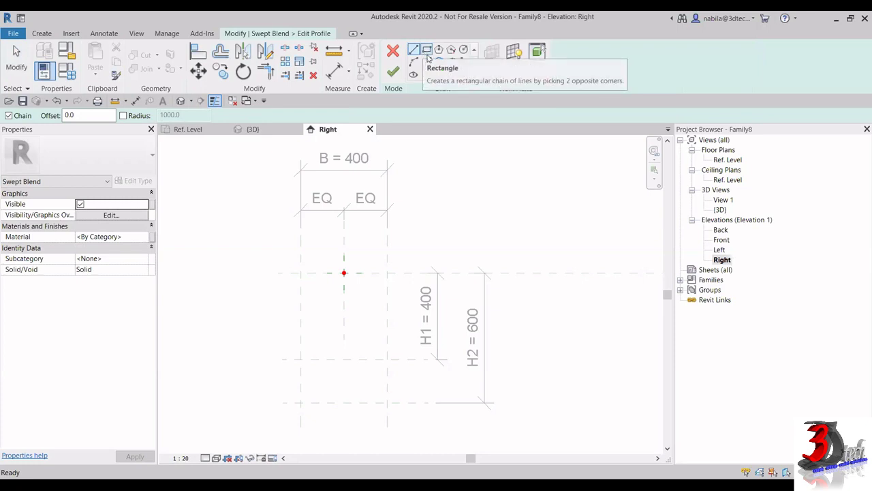
pyautogui.click(428, 52)
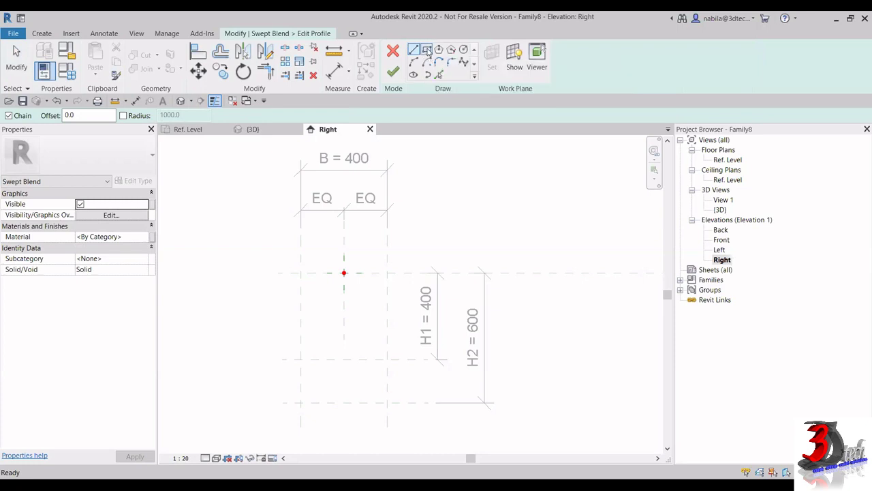
pyautogui.click(301, 273)
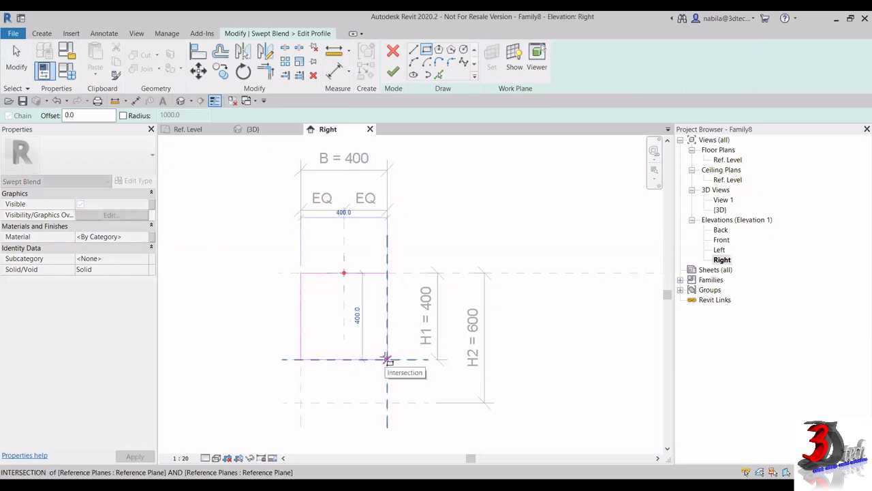
pyautogui.click(388, 360)
pyautogui.scroll(3, 321, 348)
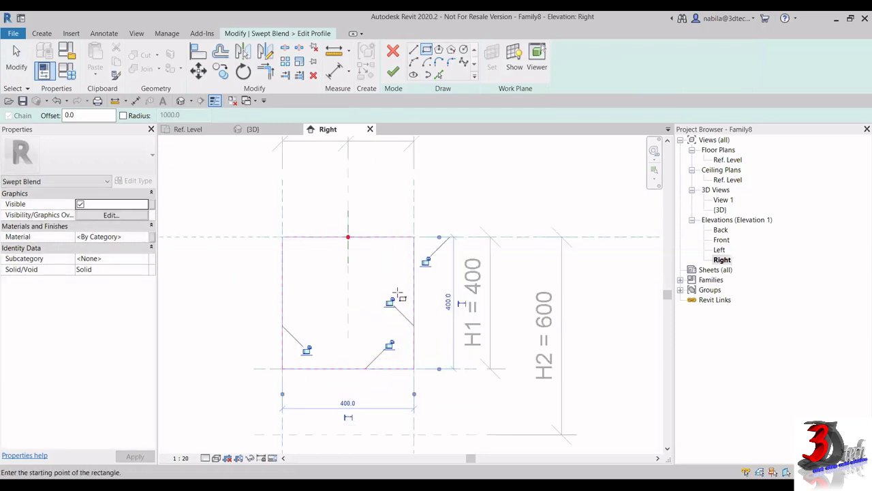
pyautogui.click(307, 360)
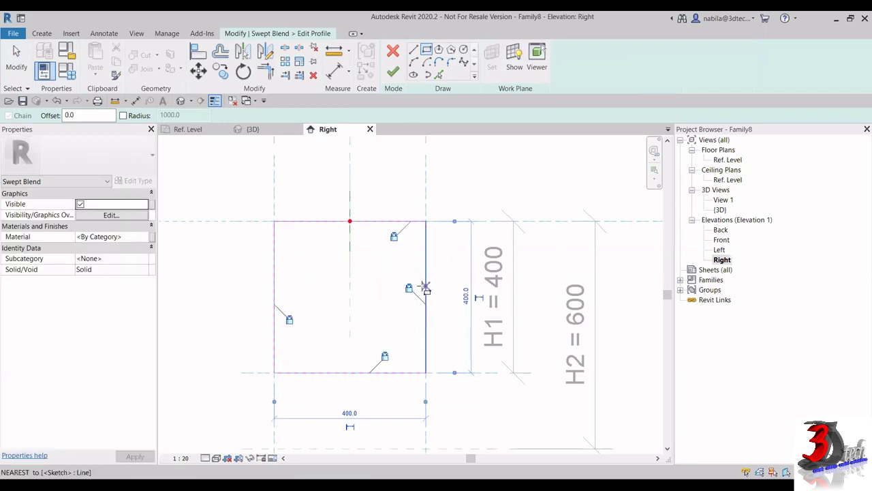
pyautogui.scroll(-2, 416, 288)
pyautogui.scroll(-2, 421, 291)
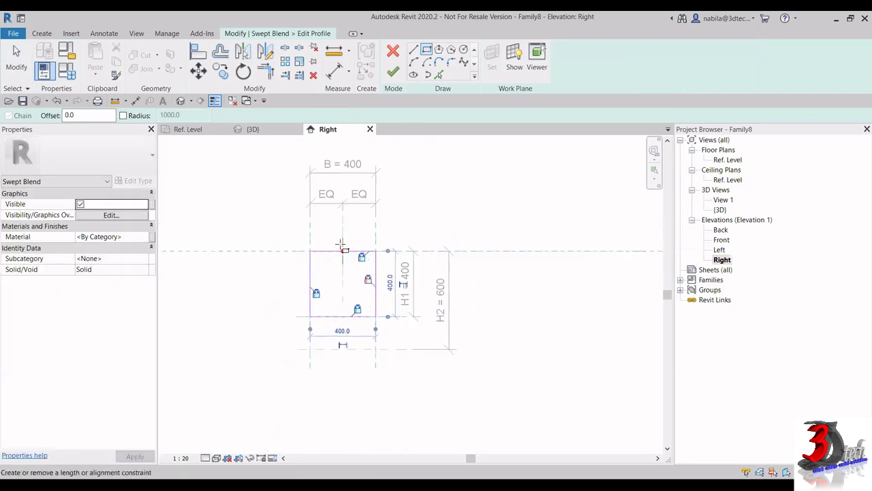
pyautogui.click(393, 73)
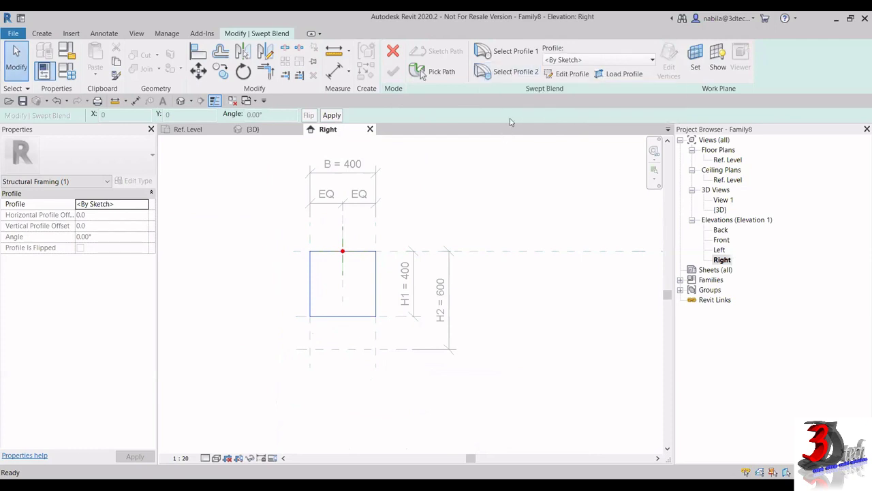
# Step: Draw the second profile as a 400 × 600 rectangle starting at the top-left plane intersection
pyautogui.click(522, 79)
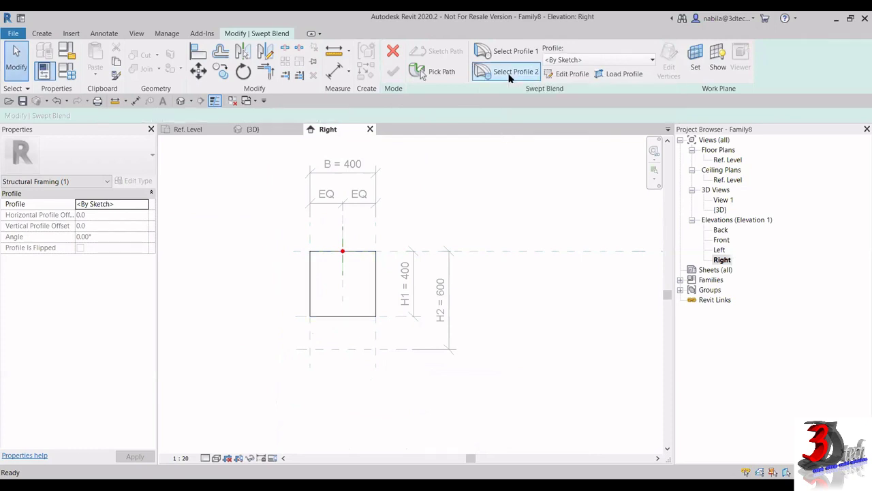
pyautogui.click(552, 75)
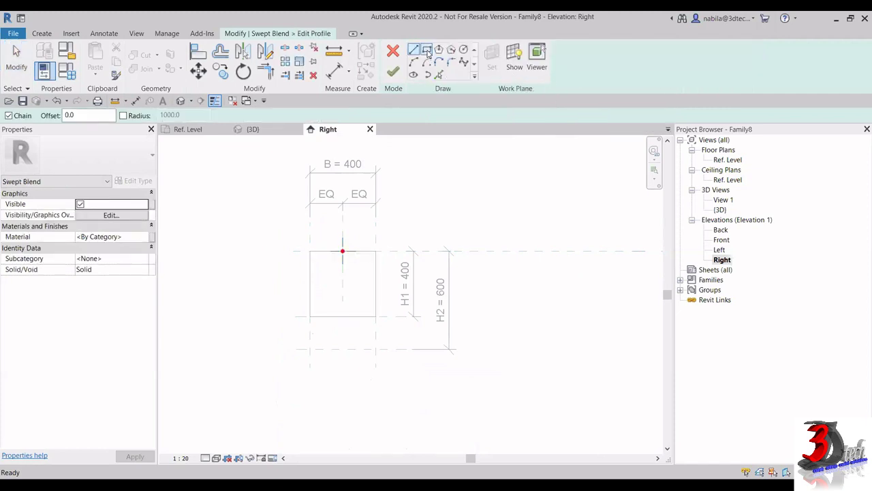
pyautogui.click(427, 51)
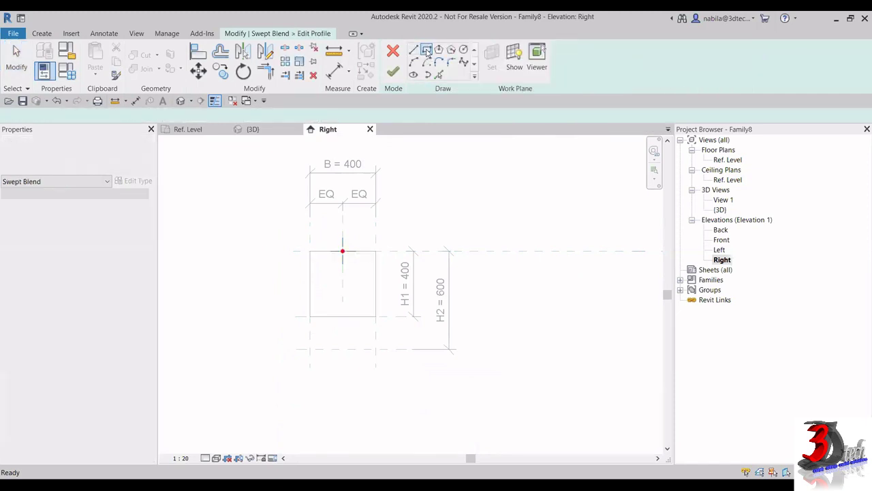
pyautogui.click(310, 250)
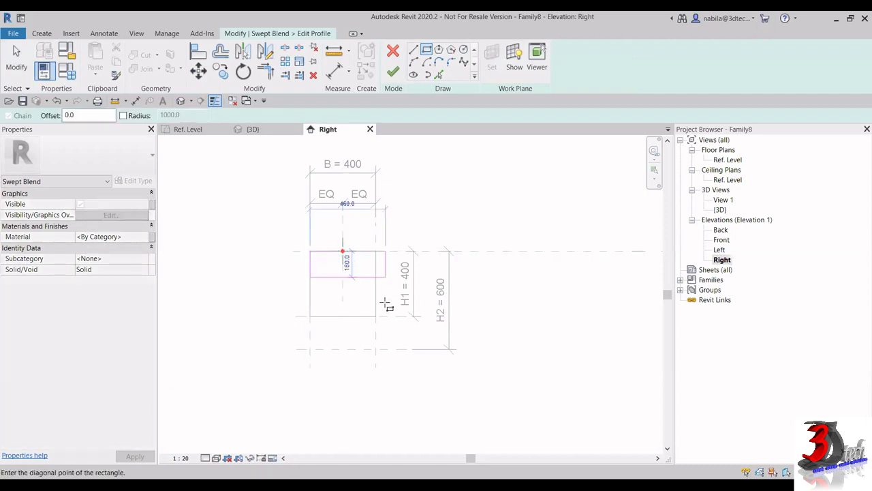
pyautogui.click(375, 349)
pyautogui.click(375, 349)
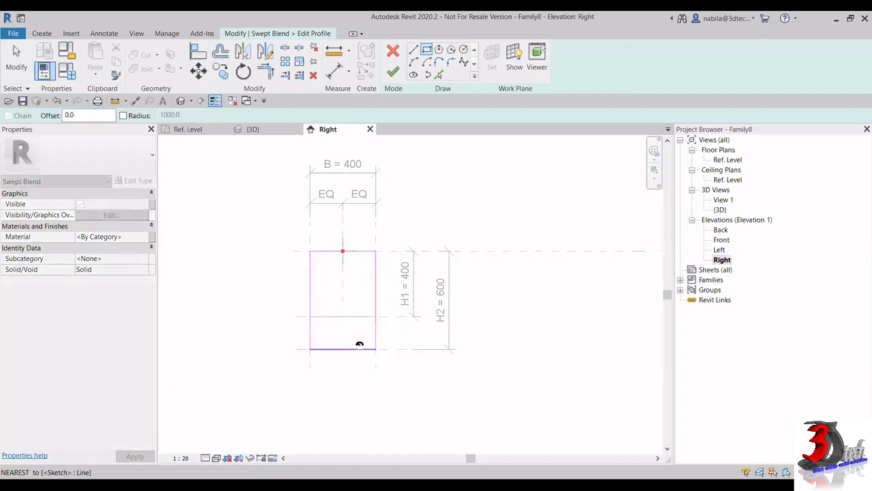
pyautogui.scroll(2, 343, 340)
pyautogui.press('Escape')
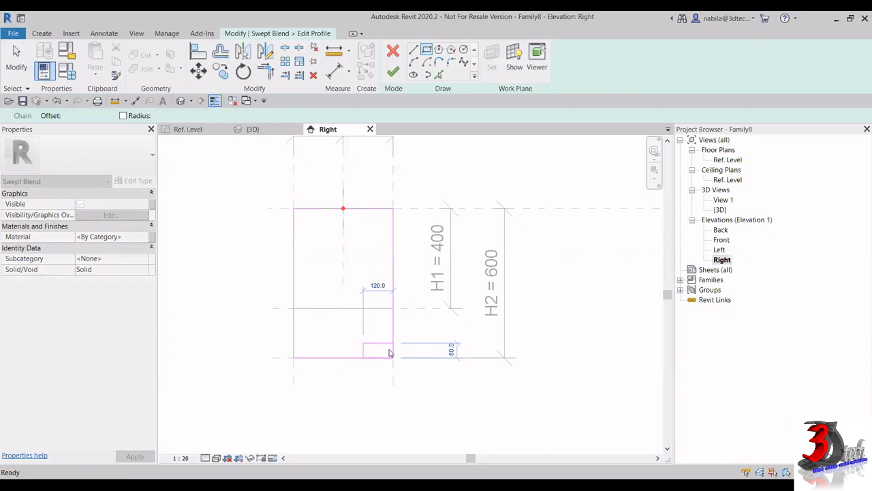
pyautogui.press('Escape')
pyautogui.scroll(-2, 392, 349)
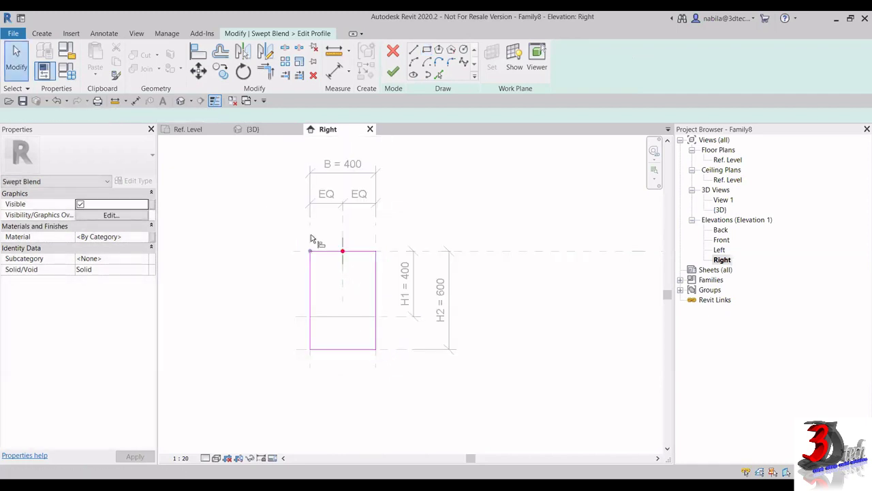
# Step: Align the rectangle's left, top, right and H2 bottom edges to their reference planes, then finish the profile
pyautogui.press('a')
pyautogui.press('l')
pyautogui.click(313, 287)
pyautogui.click(320, 307)
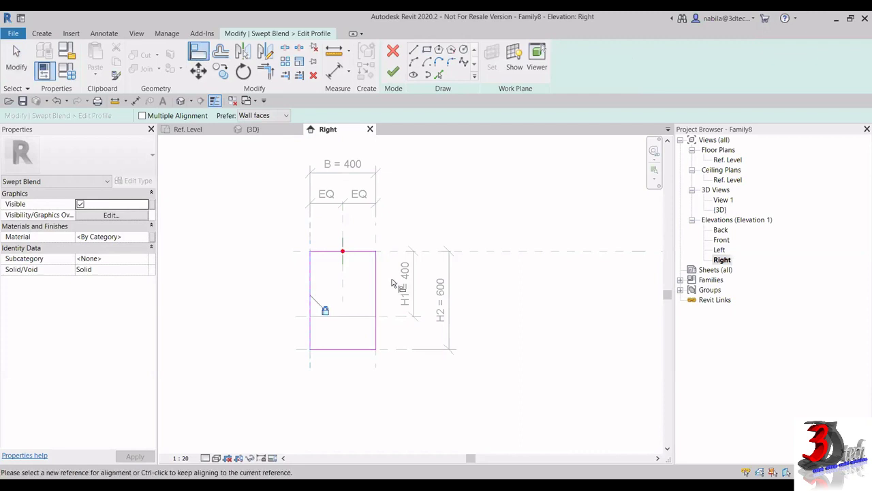
pyautogui.click(390, 251)
pyautogui.click(345, 252)
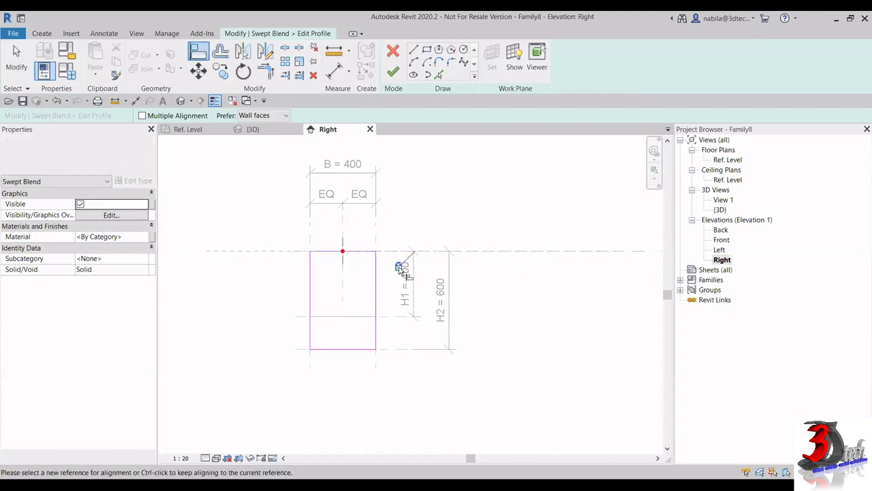
pyautogui.click(377, 239)
pyautogui.click(375, 283)
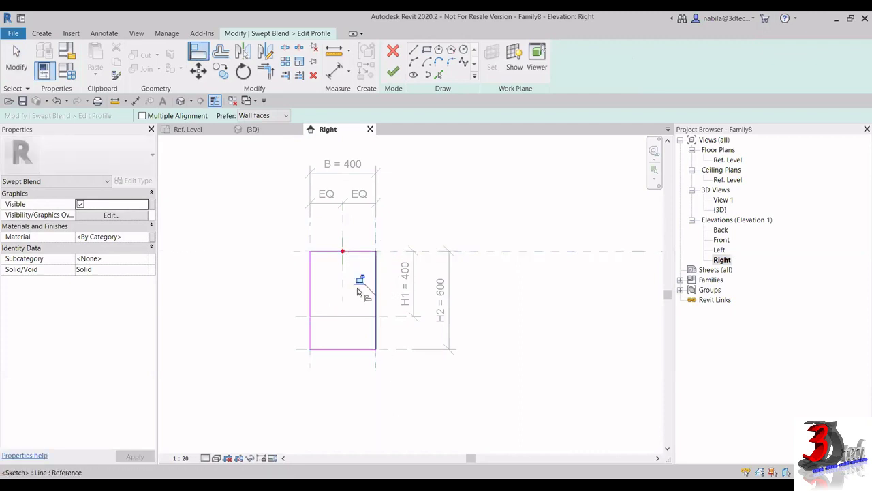
pyautogui.click(394, 350)
pyautogui.click(362, 349)
pyautogui.press('Escape')
pyautogui.press('Escape')
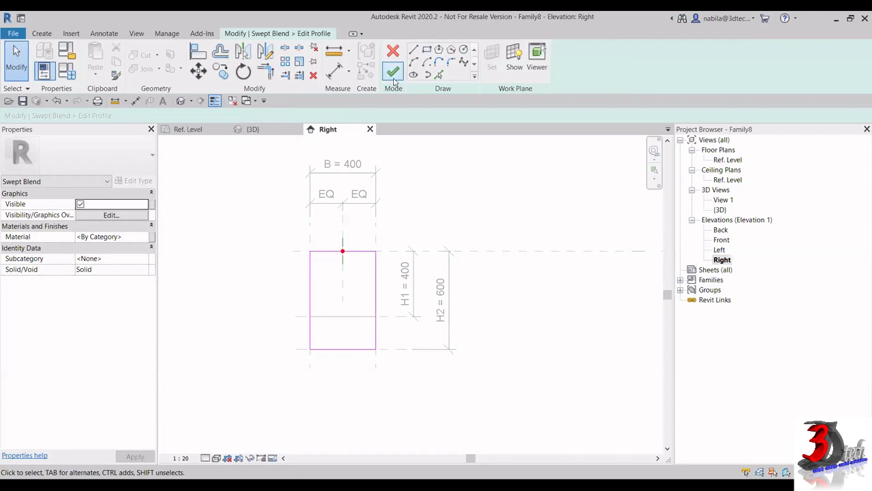
pyautogui.click(393, 75)
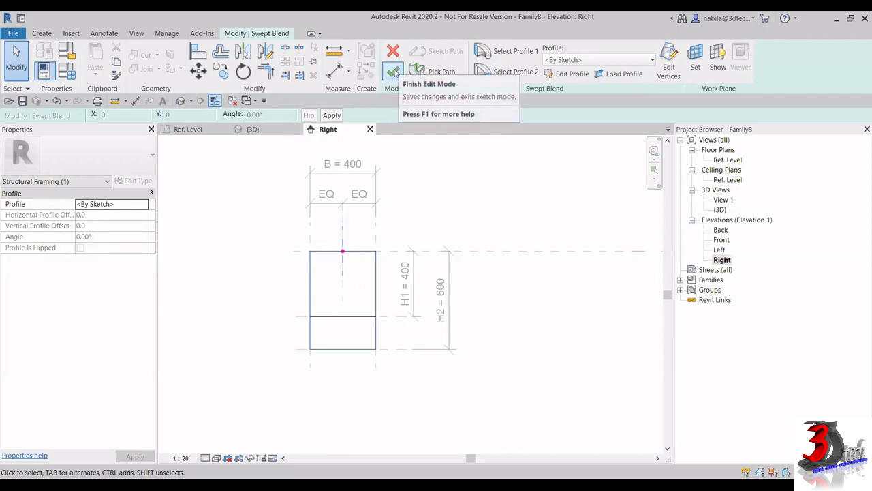
# Step: Finish the swept blend, view the tapered beam from the front in 3D, and open Family Types
pyautogui.click(394, 73)
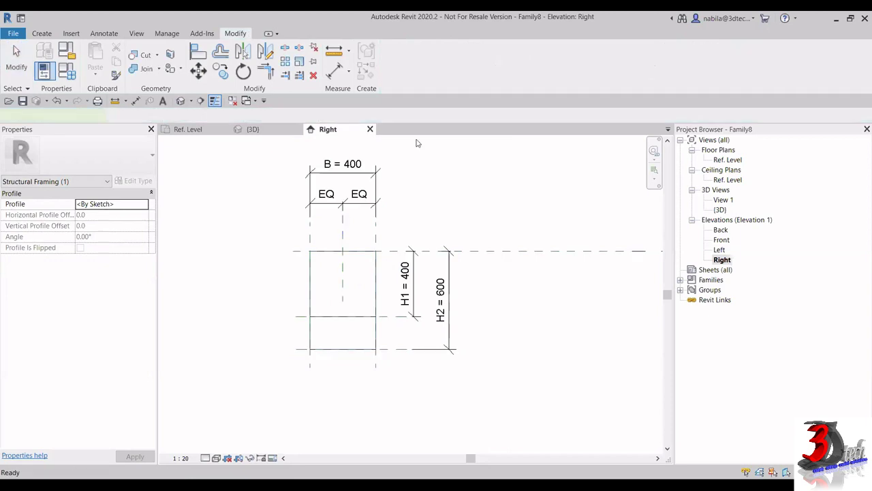
pyautogui.click(261, 129)
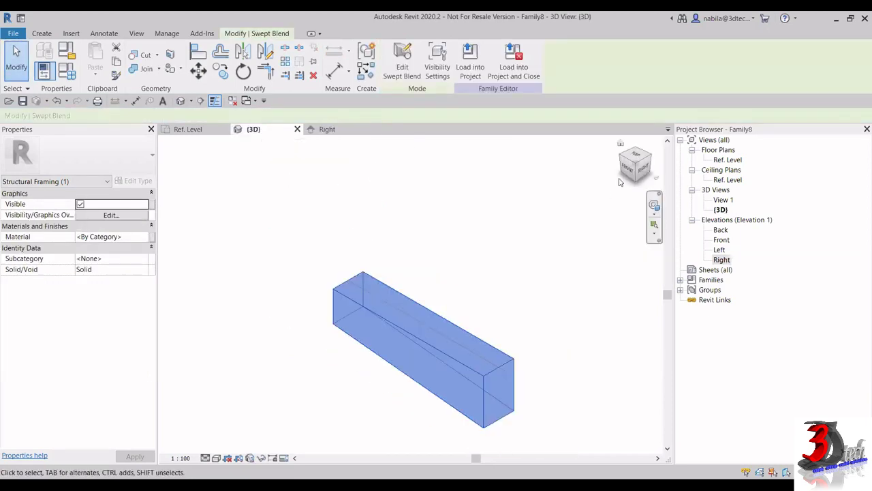
pyautogui.keyDown('shift'); pyautogui.moveTo(494, 304); pyautogui.dragTo(450, 307, button='middle'); pyautogui.keyUp('shift')
pyautogui.press('Escape')
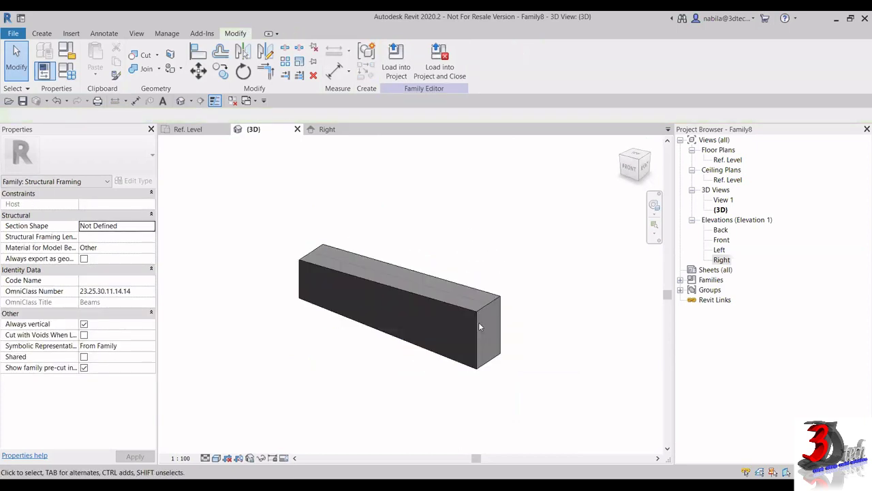
pyautogui.click(629, 166)
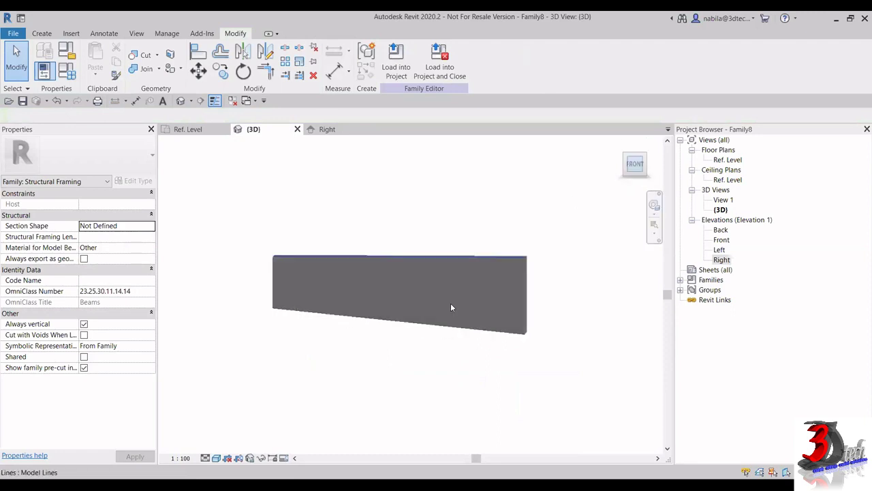
pyautogui.moveTo(410, 331)
pyautogui.mouseDown(button='middle')
pyautogui.moveTo(459, 314)
pyautogui.moveTo(406, 320)
pyautogui.mouseUp(button='middle')
pyautogui.click(74, 78)
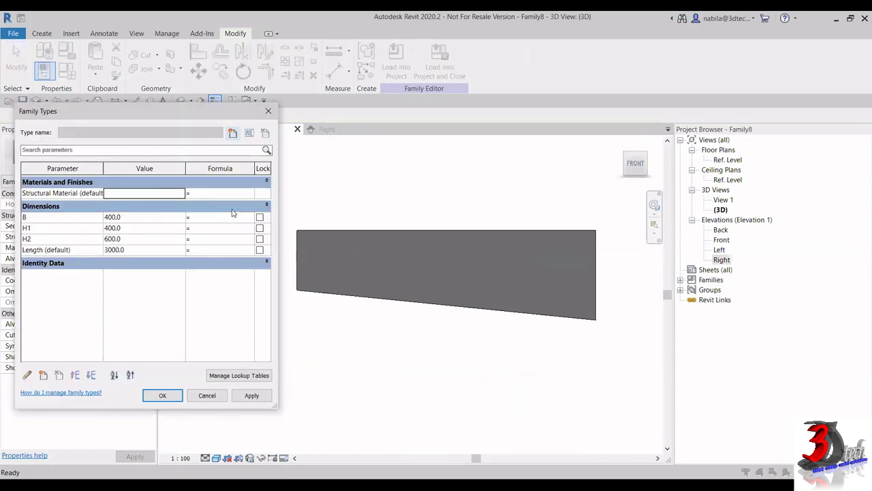
# Step: Set H1 to 600 and H2 to 400, apply, and close Family Types
pyautogui.click(137, 231)
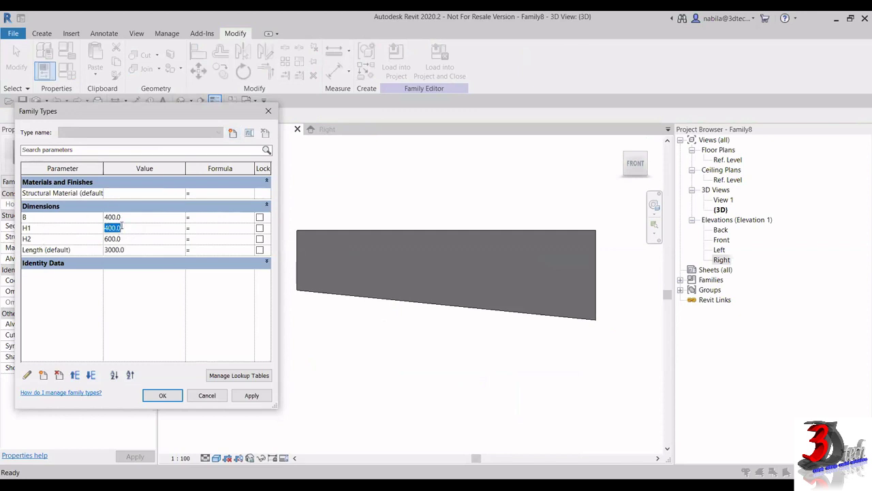
pyautogui.write('6')
pyautogui.click(128, 238)
pyautogui.write('400')
pyautogui.click(266, 398)
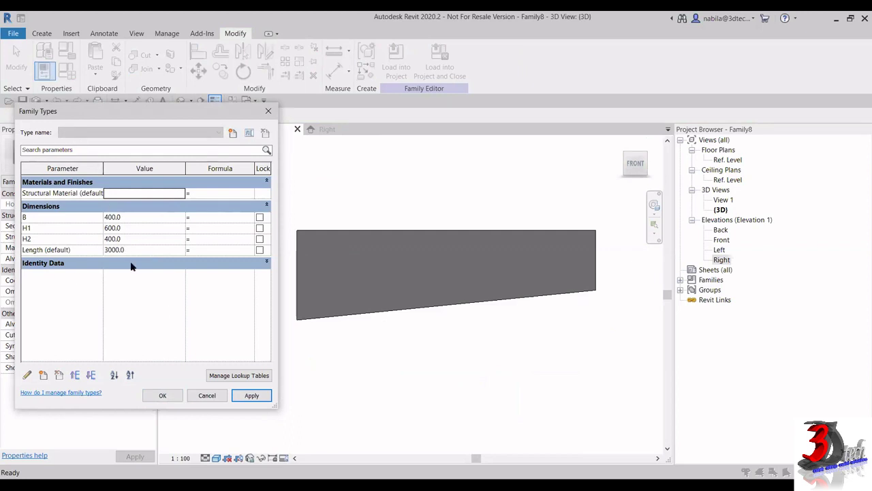
pyautogui.click(162, 396)
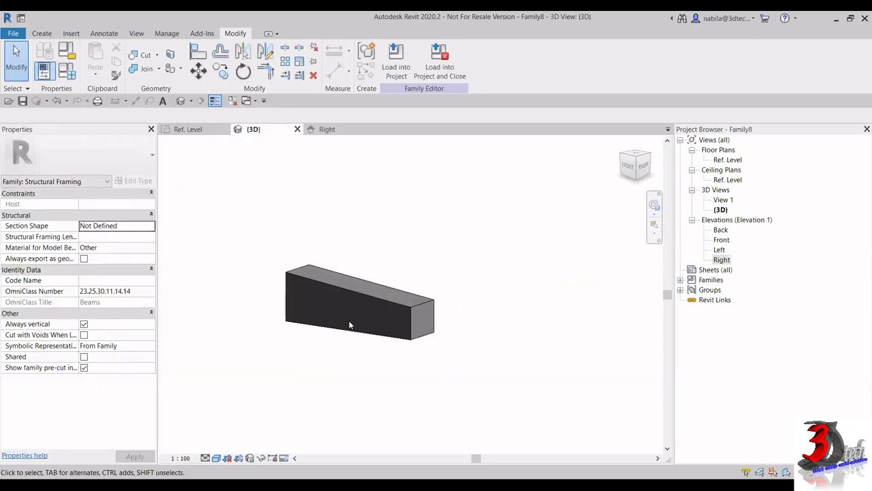
# Step: Select the tapered swept blend solid in the 3D view and zoom in on it
pyautogui.click(330, 305)
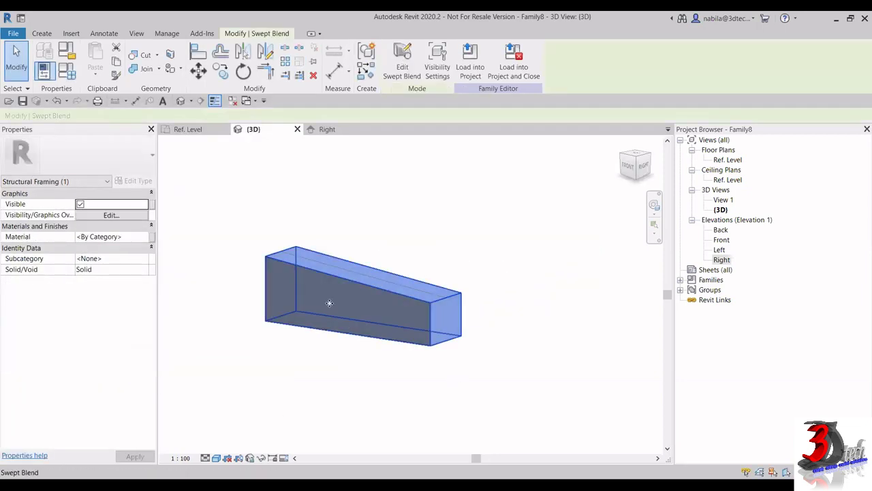
pyautogui.click(285, 349)
pyautogui.click(302, 325)
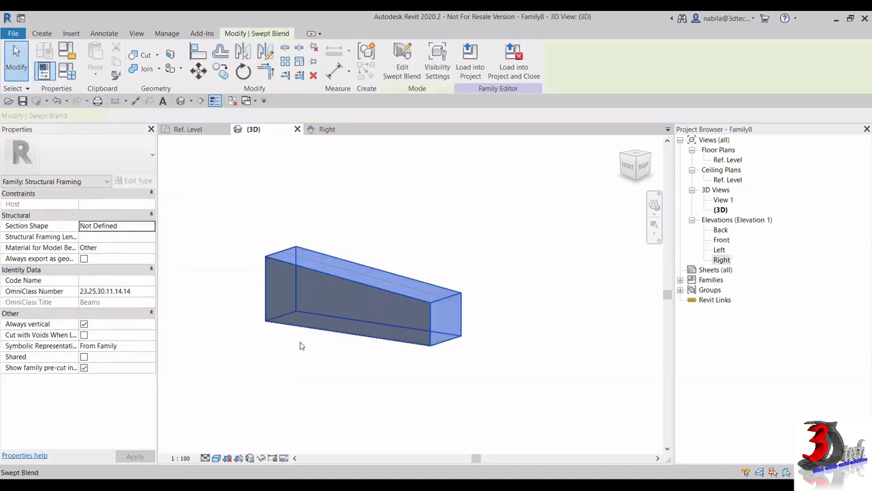
pyautogui.scroll(2, 261, 300)
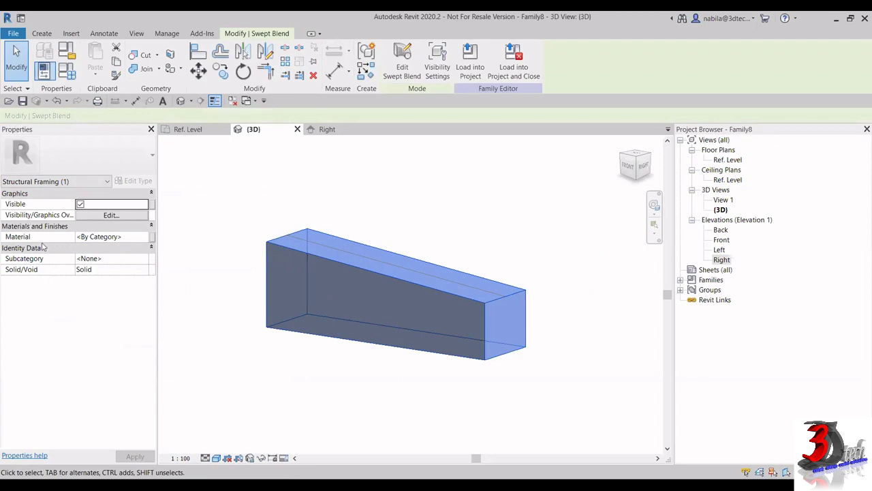
# Step: Associate the solid's Material with the Structural Material family parameter, then deselect it
pyautogui.click(152, 238)
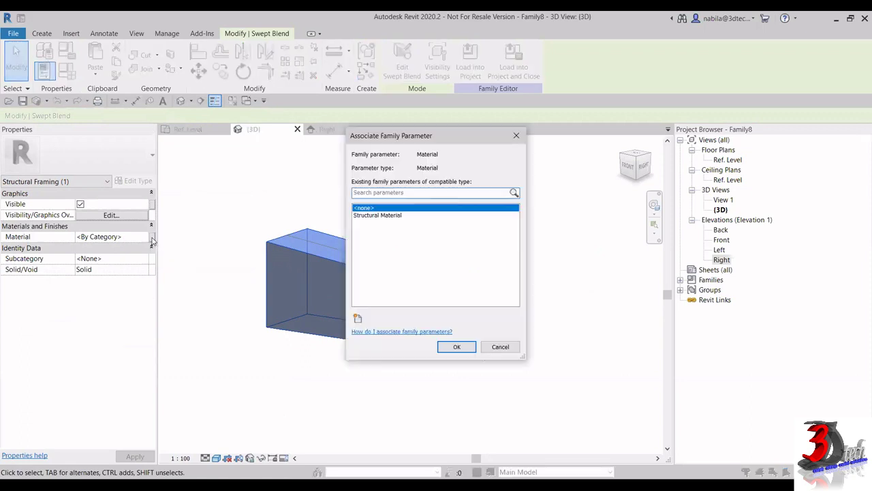
pyautogui.click(381, 216)
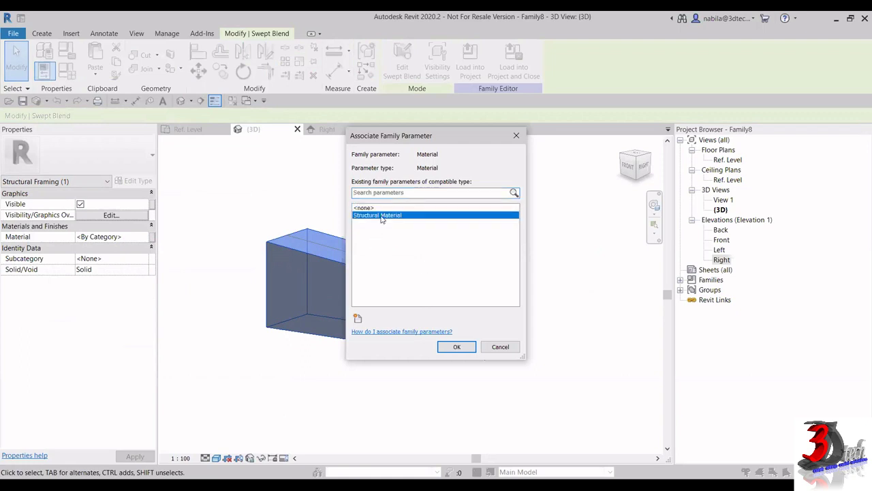
pyautogui.click(454, 349)
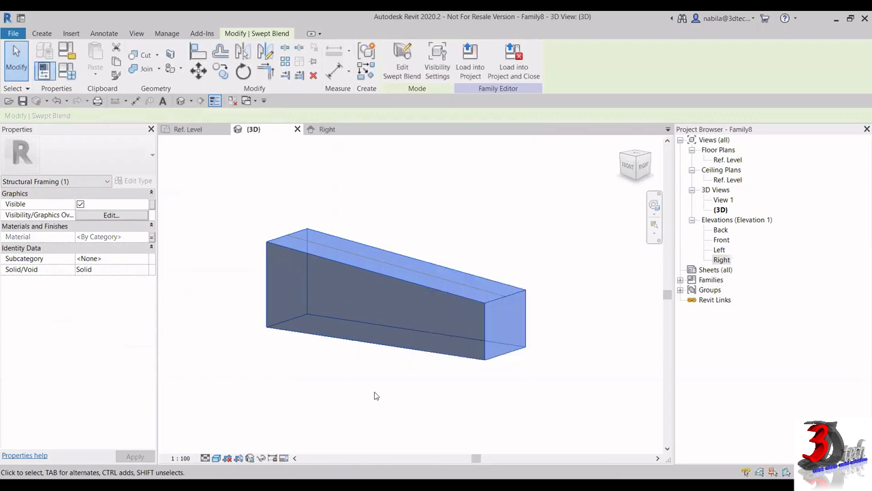
pyautogui.click(374, 395)
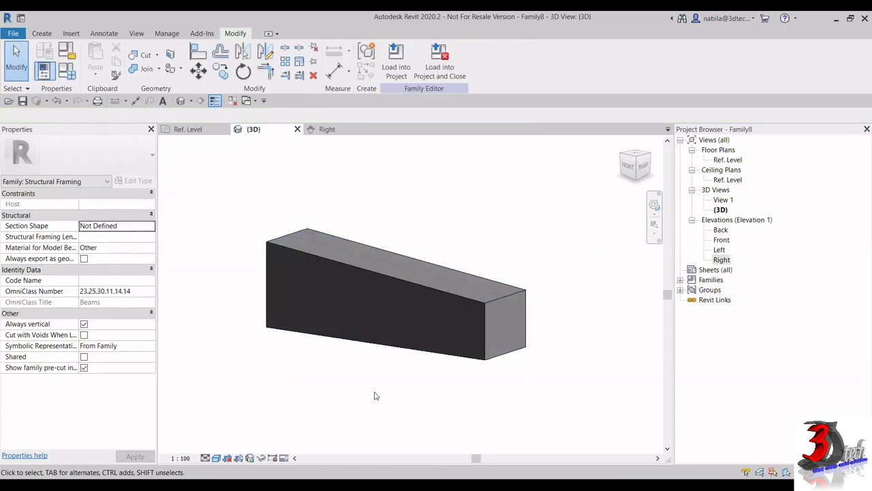
# Step: Create a new project based on the Structural Template
pyautogui.click(14, 35)
pyautogui.click(94, 82)
pyautogui.click(389, 153)
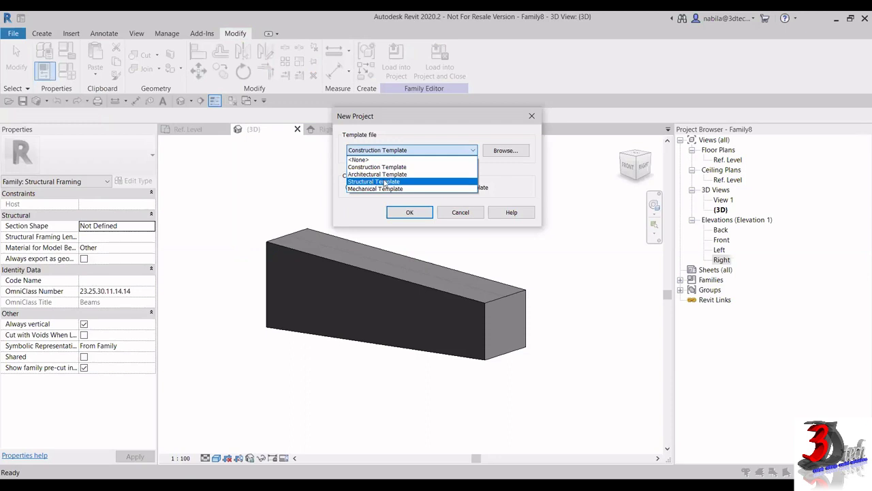
pyautogui.click(373, 182)
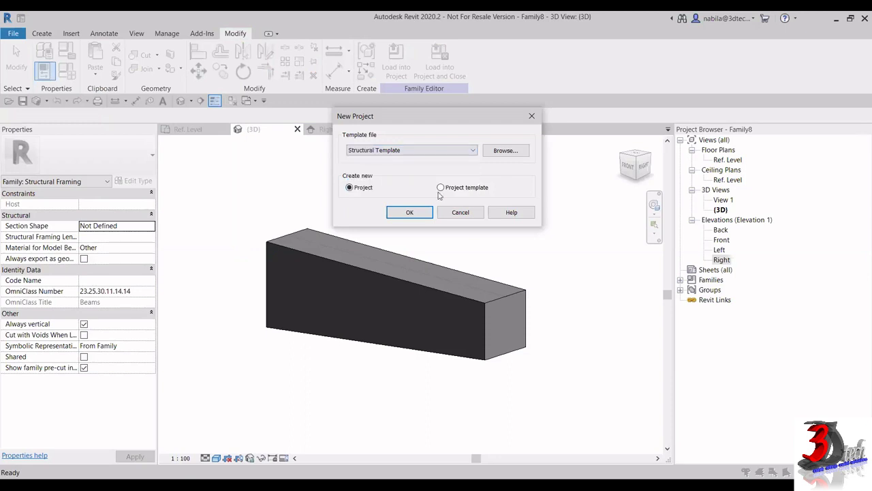
pyautogui.click(409, 213)
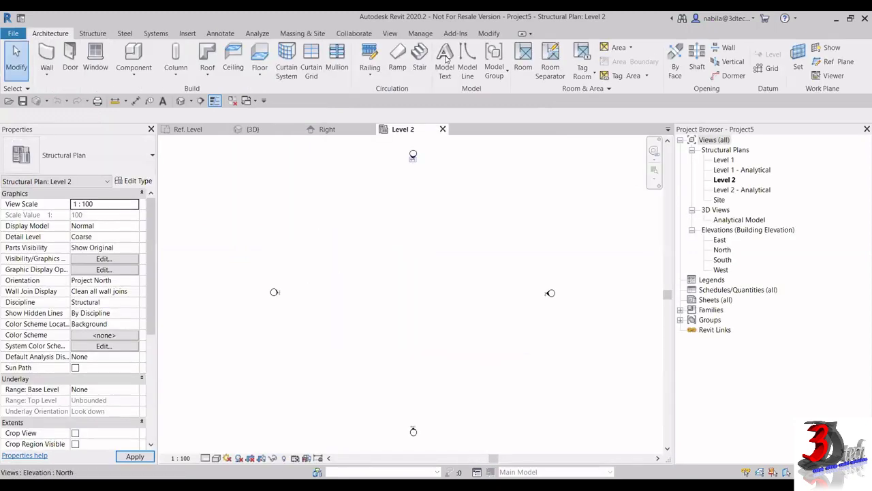
# Step: Load Family8 into the project, place a 6300 mm beam on Level 2, and open the 3D view
pyautogui.click(328, 130)
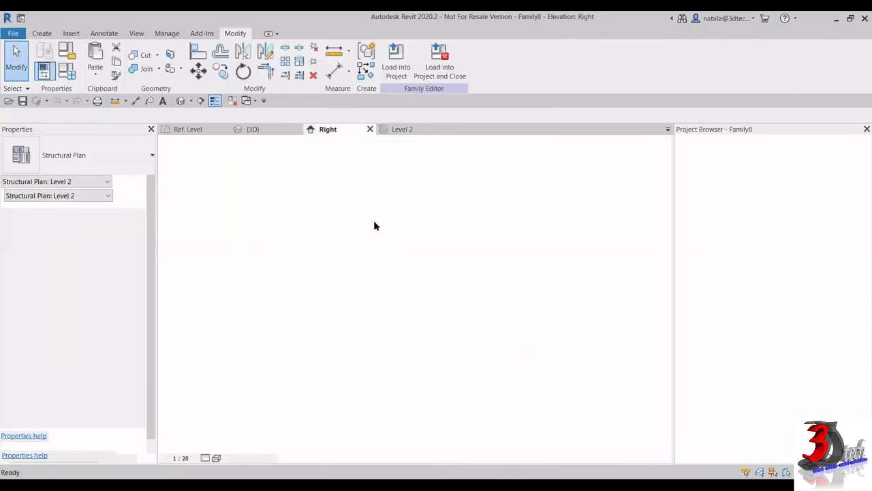
pyautogui.click(397, 76)
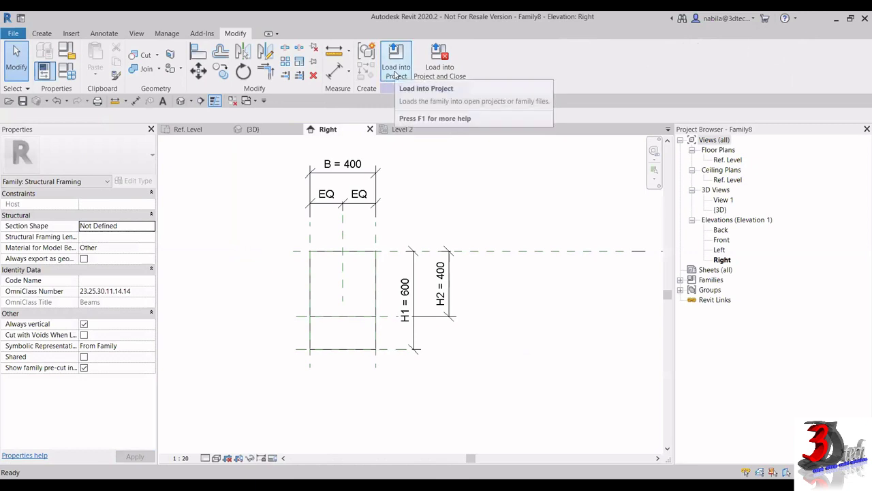
pyautogui.click(397, 75)
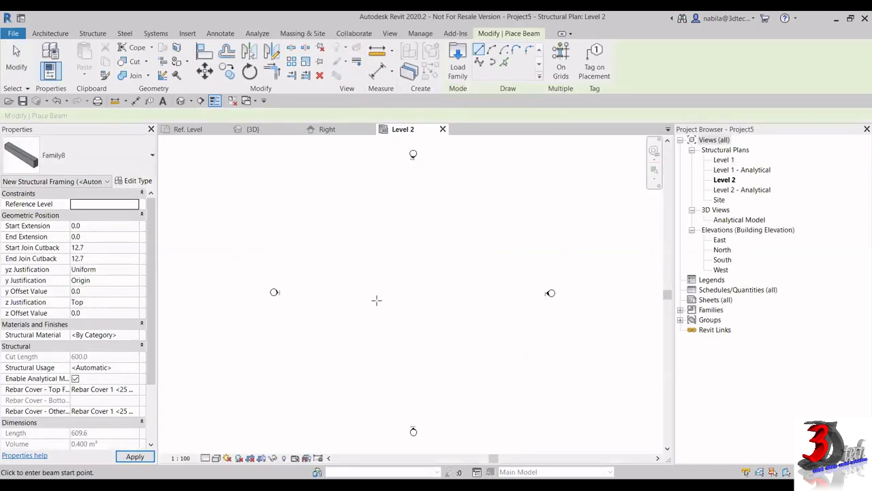
pyautogui.scroll(3, 385, 300)
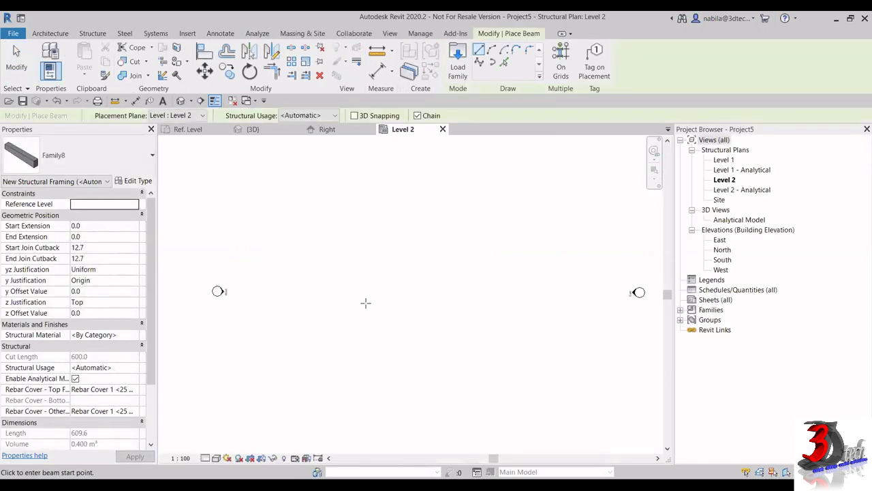
pyautogui.click(365, 303)
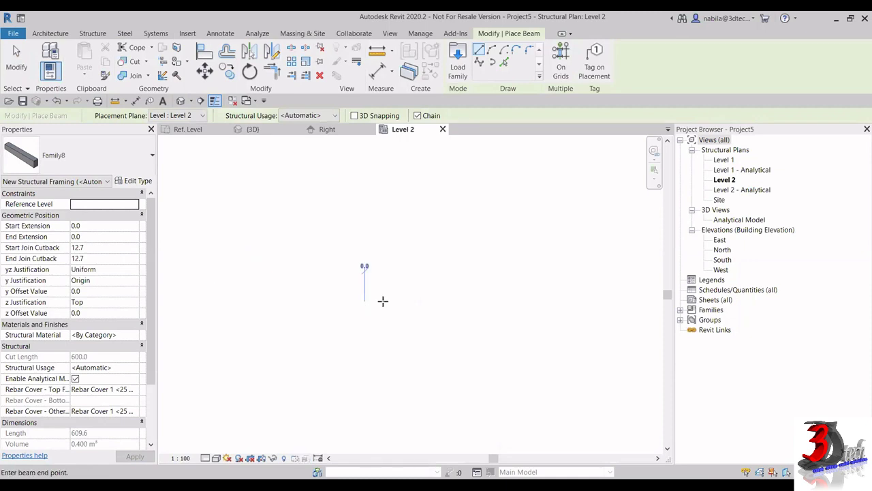
pyautogui.click(457, 303)
pyautogui.press('Escape')
pyautogui.press('Escape')
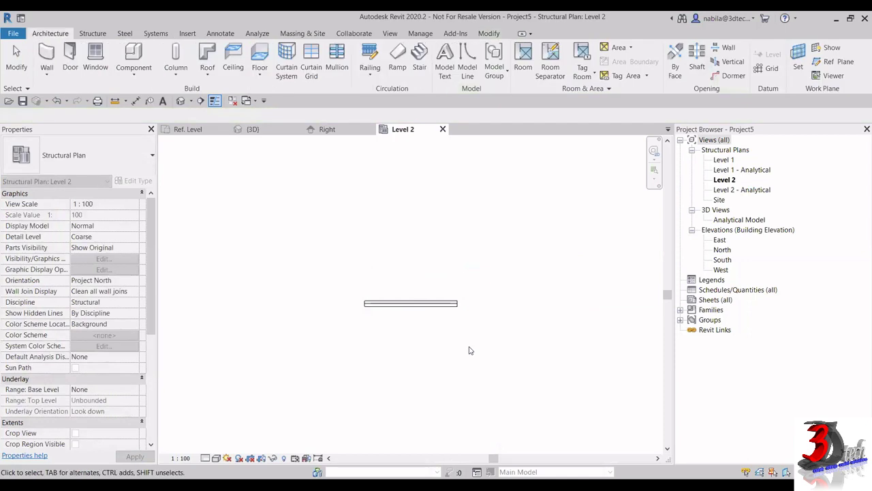
pyautogui.click(181, 100)
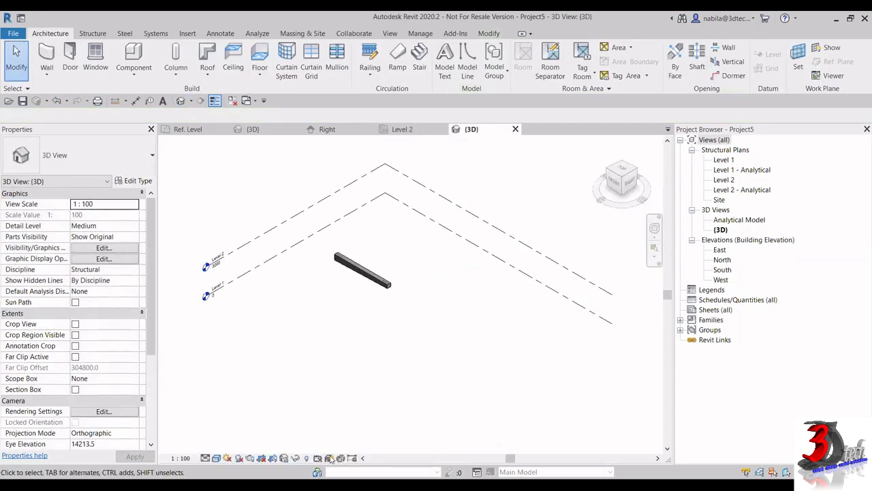
# Step: Inspect the placed beam in 3D from the front, selecting and orbiting around it
pyautogui.click(614, 184)
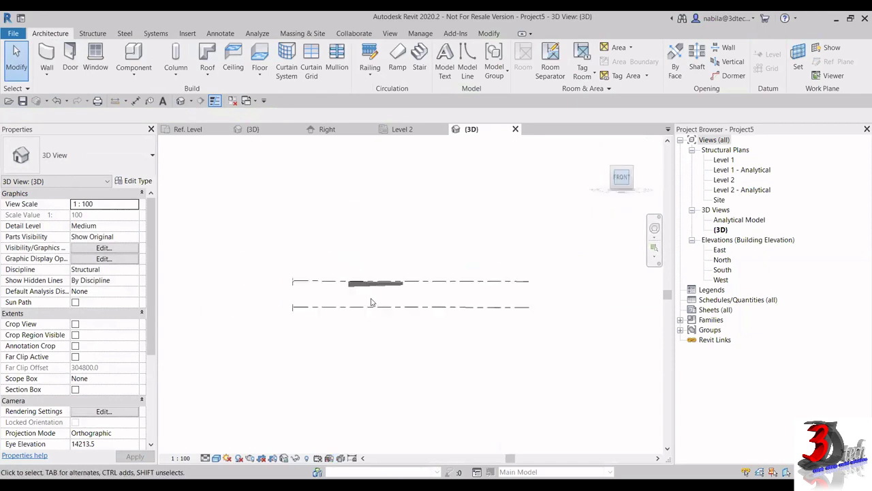
pyautogui.scroll(5, 355, 287)
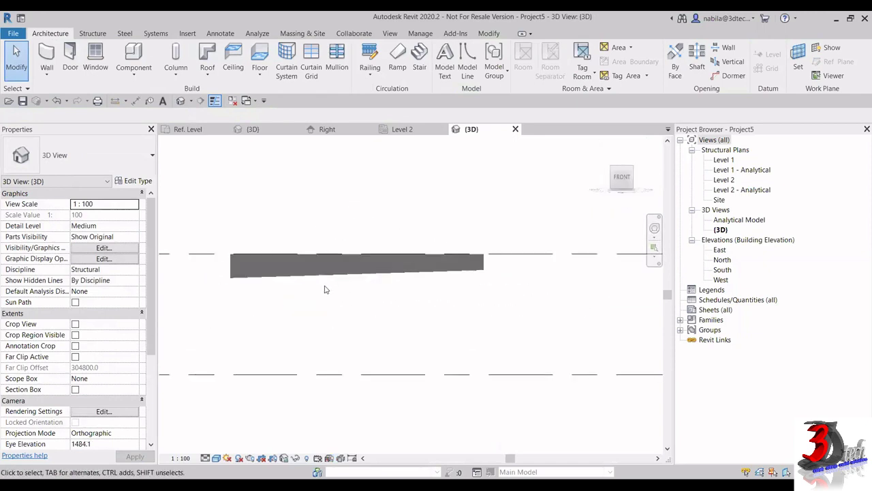
pyautogui.click(437, 269)
pyautogui.keyDown('shift'); pyautogui.moveTo(441, 288); pyautogui.dragTo(322, 233, button='middle'); pyautogui.keyUp('shift')
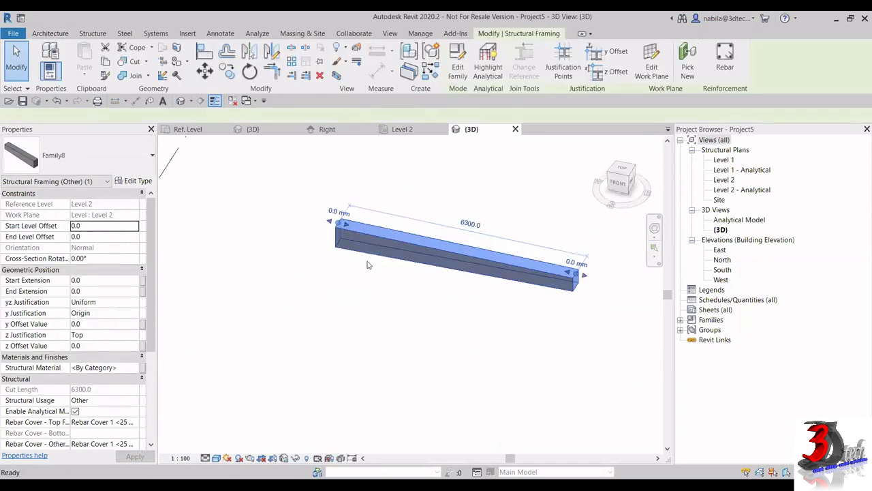
pyautogui.scroll(-2, 314, 231)
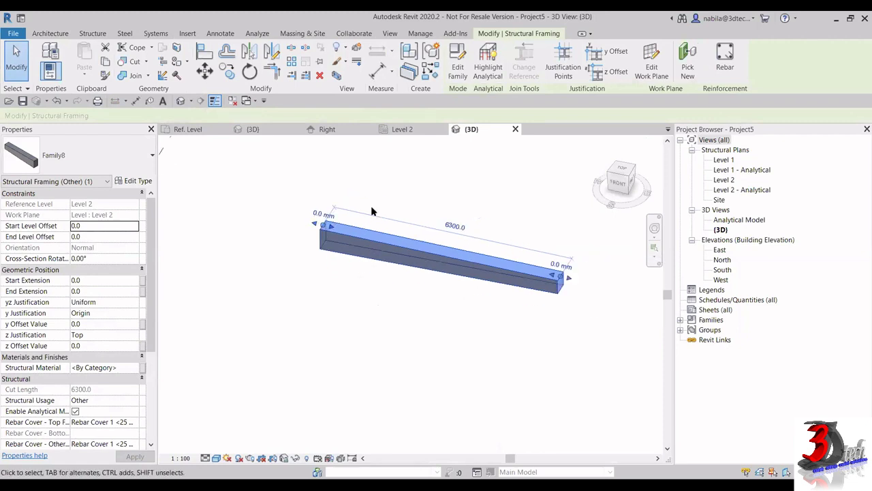
# Step: Return to the Level 2 plan and view the beam's type properties without changing them
pyautogui.click(400, 129)
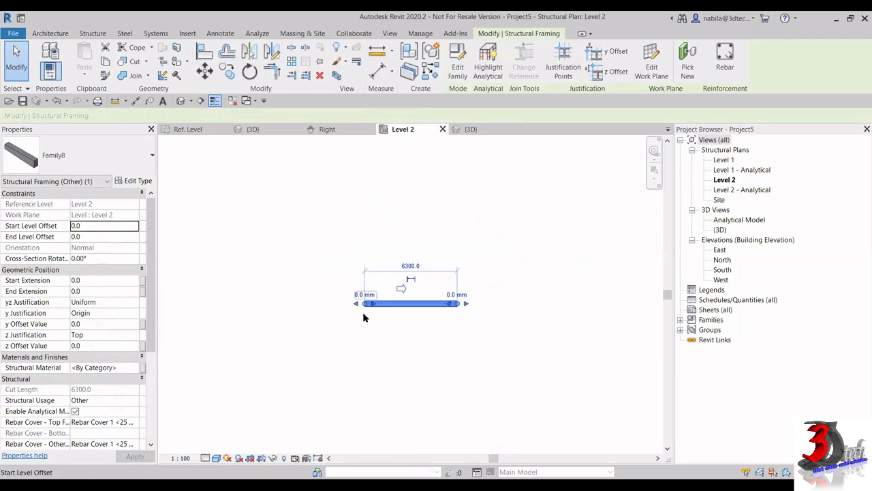
pyautogui.click(117, 182)
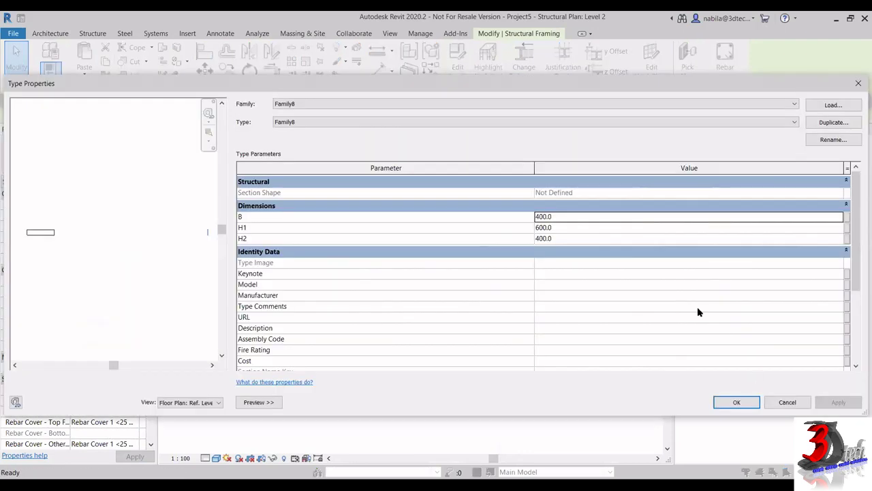
pyautogui.click(786, 403)
pyautogui.press('Escape')
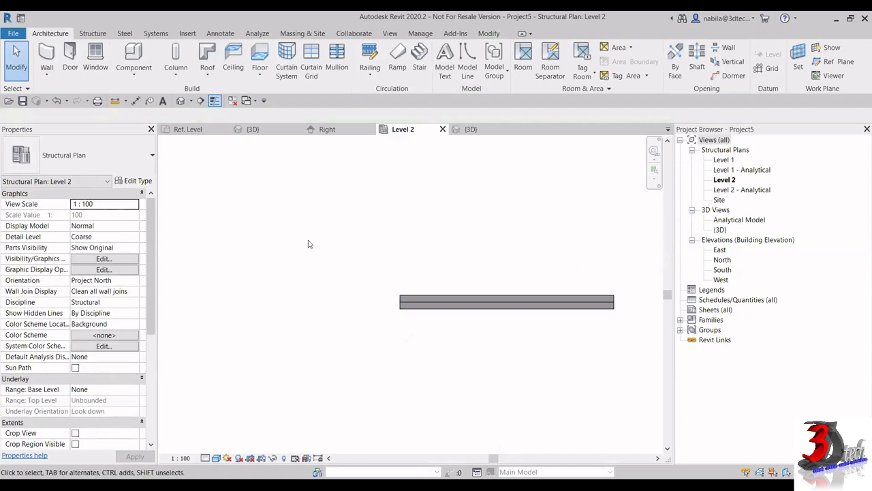
# Step: Start the Beam tool with the Concrete-Rectangular Beam 400 x 800mm type selected
pyautogui.click(92, 34)
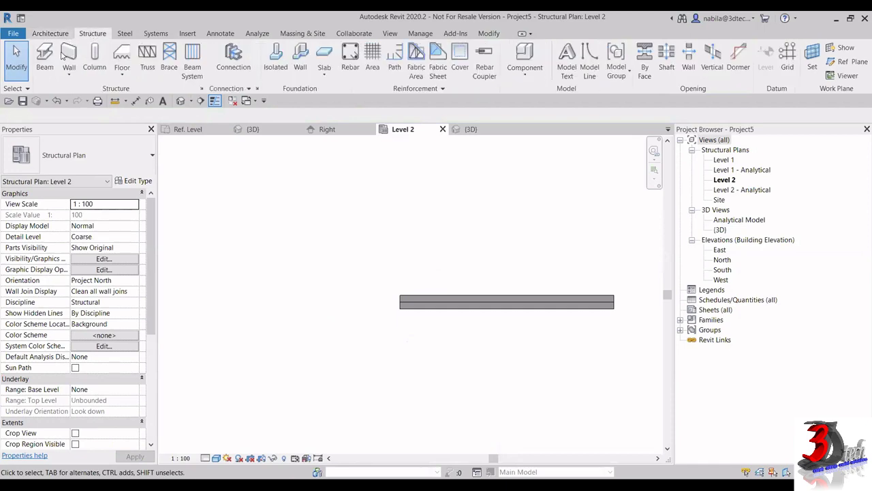
pyautogui.click(45, 60)
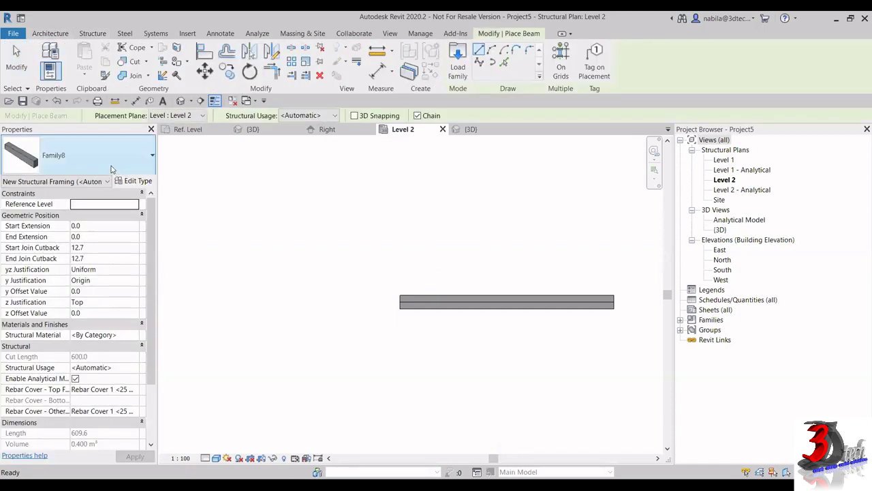
pyautogui.click(112, 167)
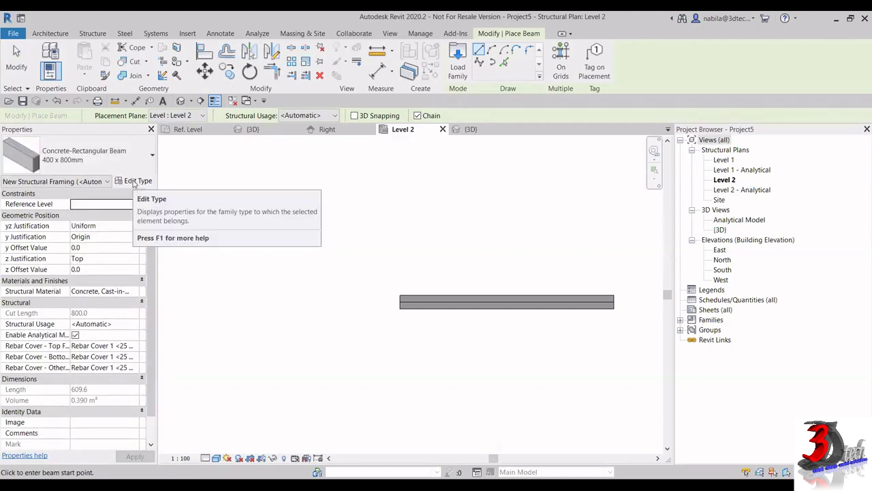
# Step: Duplicate the type as 400 x 600mm and set its height h to 600
pyautogui.click(135, 182)
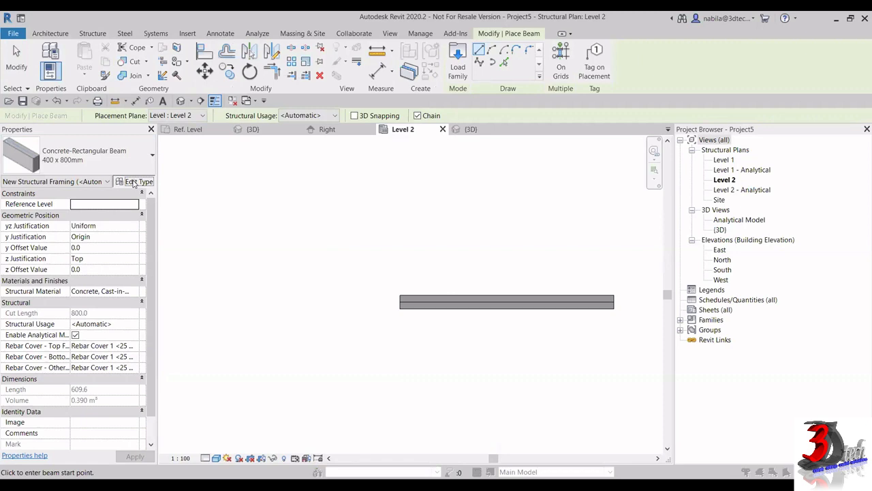
pyautogui.click(136, 182)
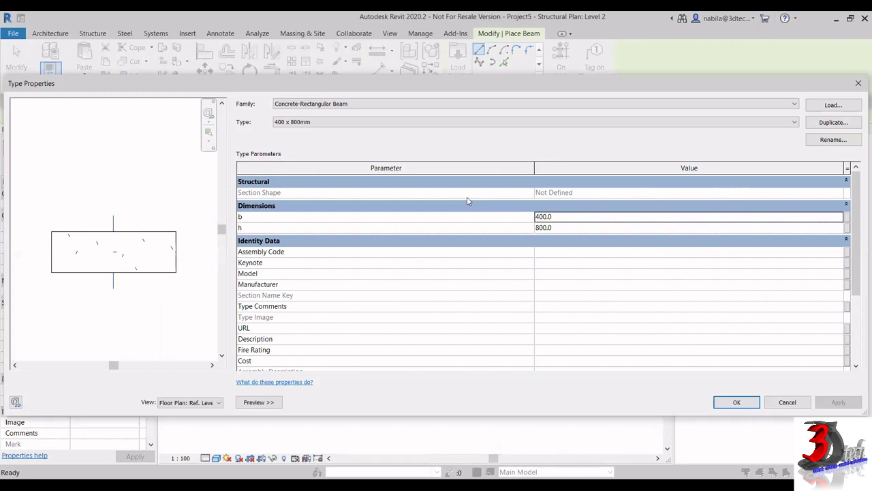
pyautogui.click(822, 126)
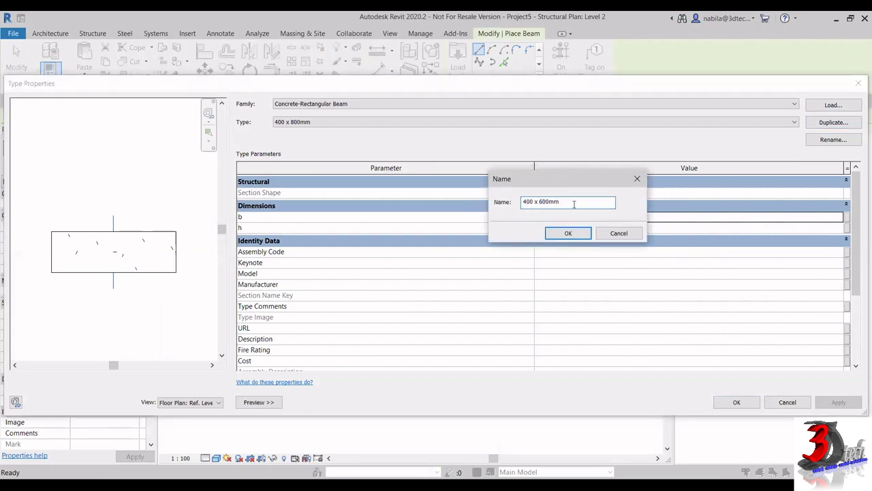
pyautogui.click(552, 234)
pyautogui.click(566, 229)
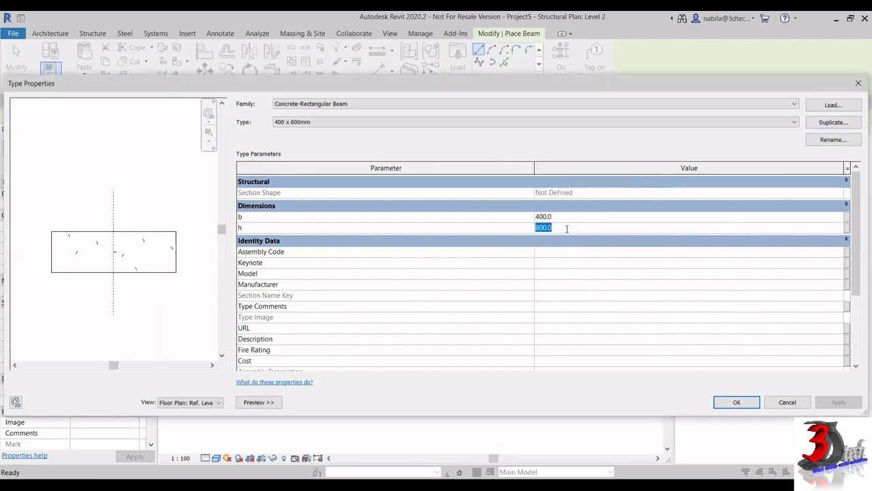
pyautogui.write('600')
pyautogui.click(731, 401)
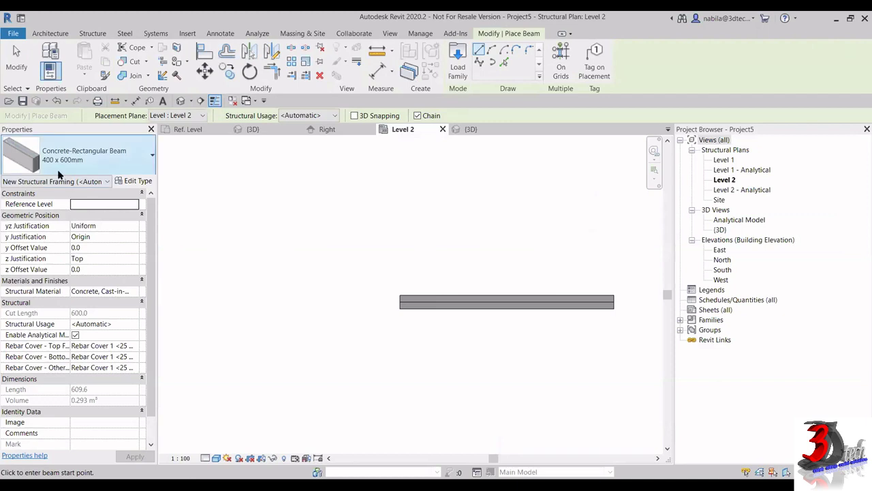
# Step: Draw a 3000 mm beam leftward from the tapered beam's end
pyautogui.click(400, 301)
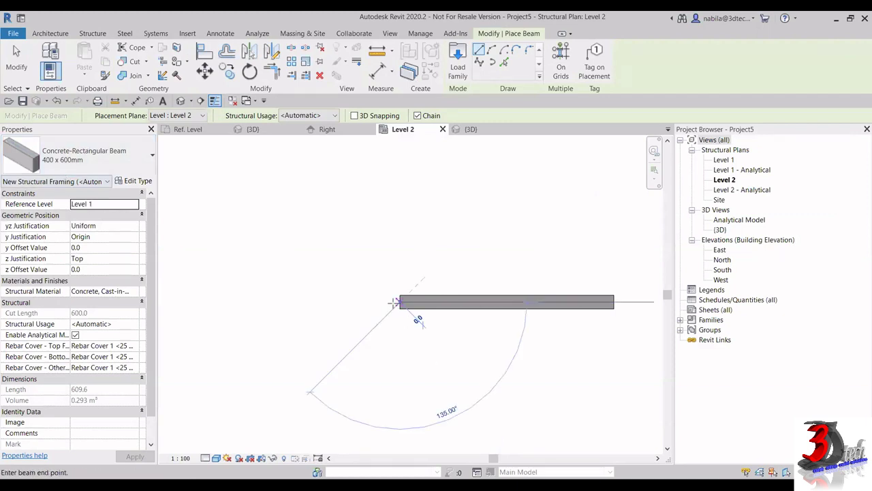
pyautogui.click(298, 302)
pyautogui.press('Escape')
pyautogui.press('Escape')
pyautogui.scroll(5, 406, 289)
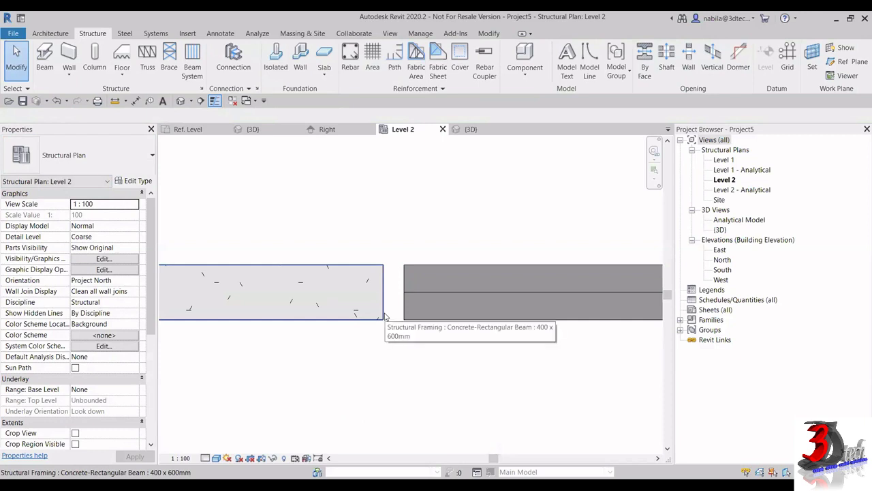
# Step: Disallow the join at the new concrete beam's end next to the tapered beam
pyautogui.click(384, 316)
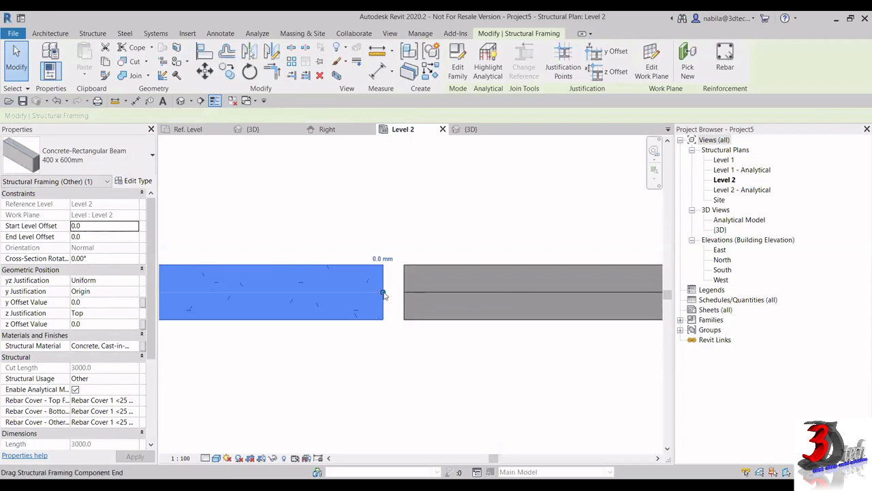
pyautogui.rightClick(383, 293)
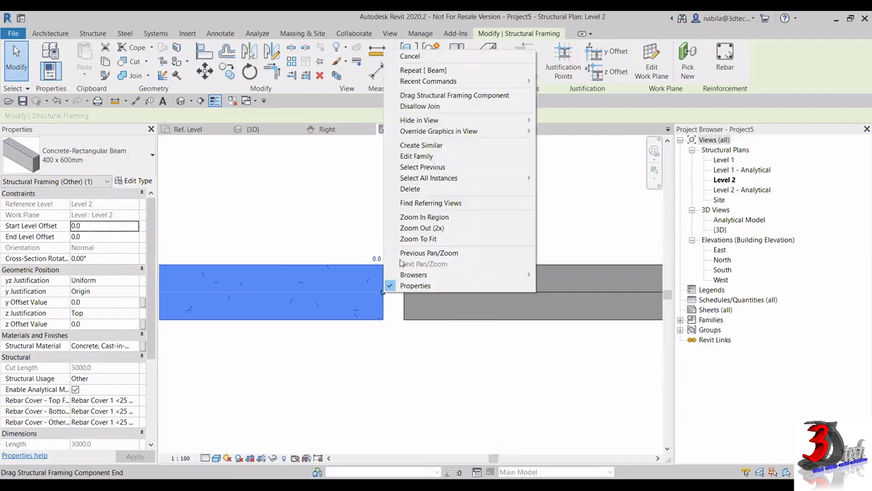
pyautogui.click(420, 106)
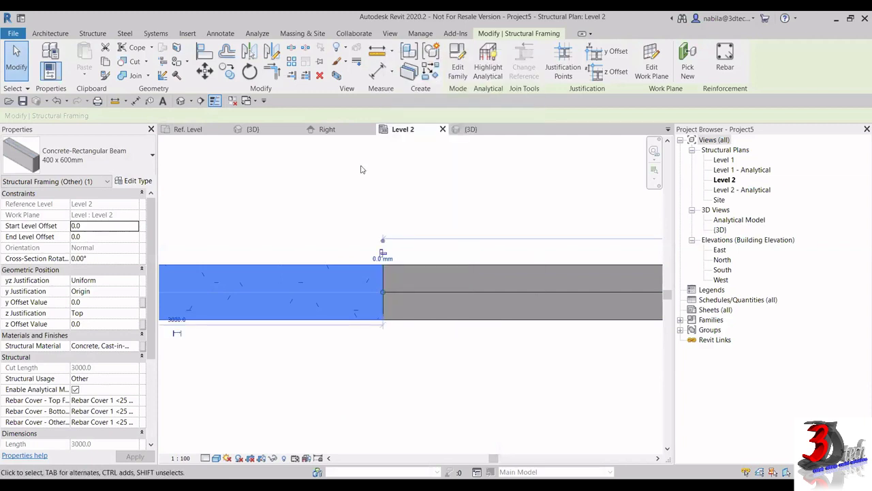
# Step: Switch to the 3D view and orbit to see the beams from the front
pyautogui.click(466, 130)
pyautogui.keyDown('shift'); pyautogui.moveTo(316, 279); pyautogui.dragTo(279, 219, button='middle'); pyautogui.keyUp('shift')
pyautogui.scroll(3, 277, 214)
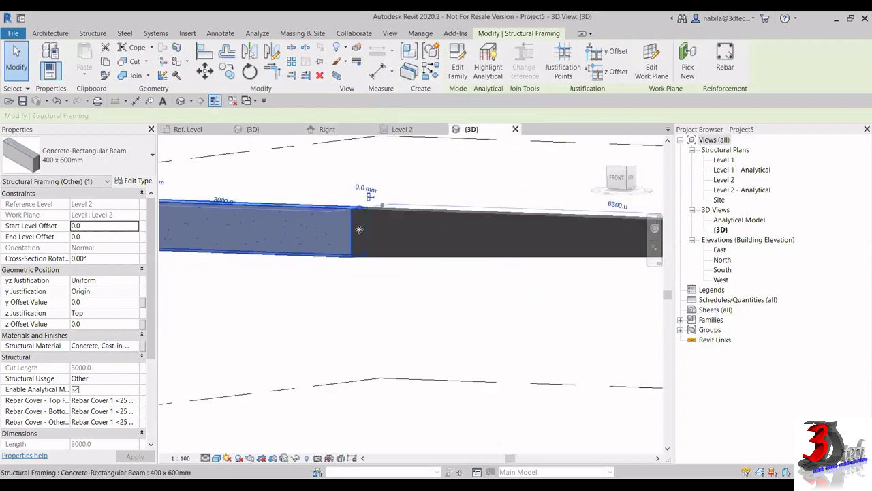
# Step: Set the tapered beam's Structural Material to Concrete, Cast-in-Place gray
pyautogui.click(439, 286)
pyautogui.scroll(-3, 439, 290)
pyautogui.keyDown('shift'); pyautogui.moveTo(441, 292); pyautogui.dragTo(406, 338, button='middle'); pyautogui.keyUp('shift')
pyautogui.scroll(3, 409, 341)
pyautogui.scroll(-3, 327, 331)
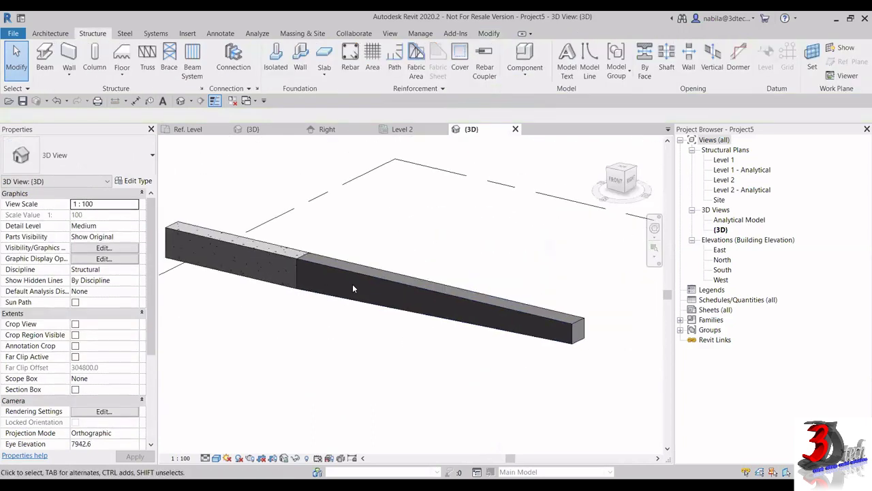
pyautogui.click(262, 253)
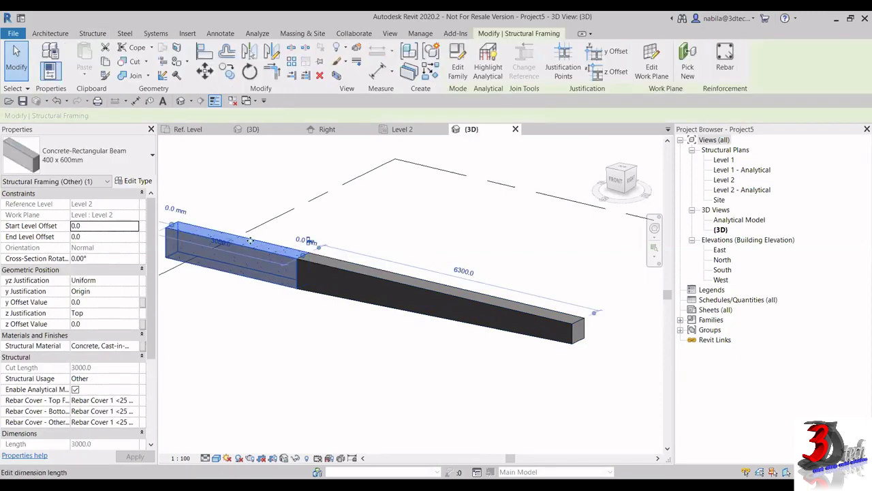
pyautogui.press('Escape')
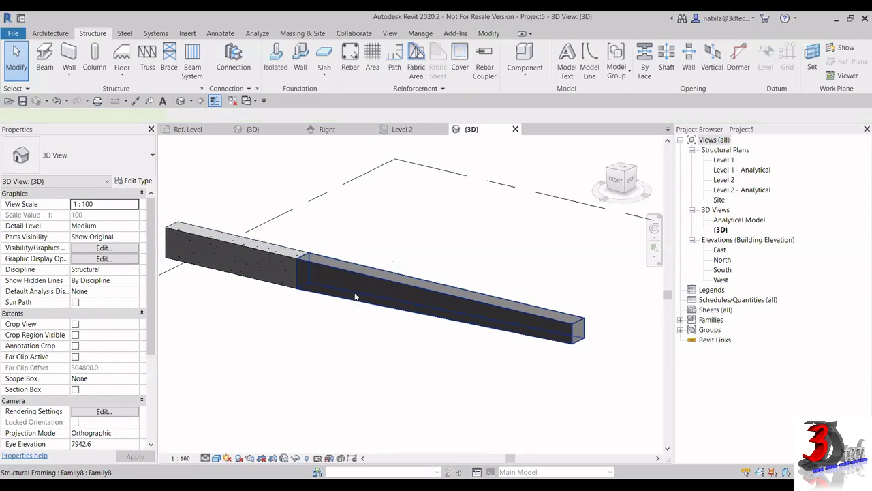
pyautogui.click(355, 294)
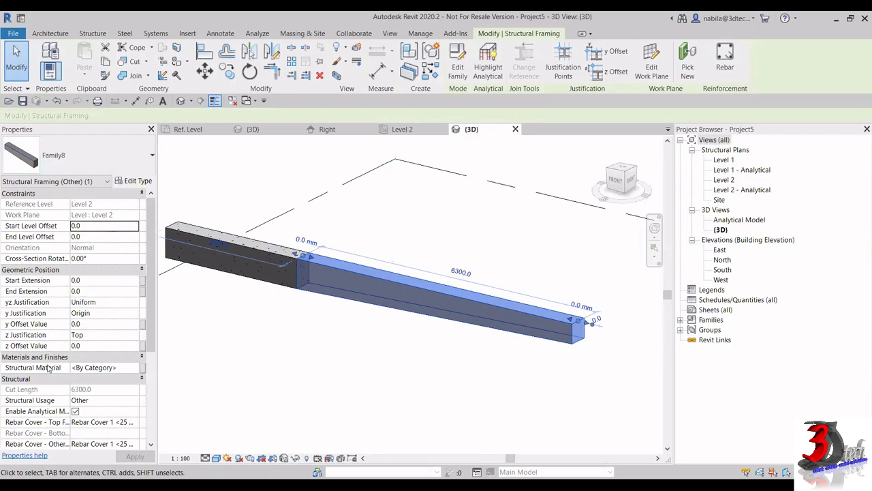
pyautogui.click(99, 368)
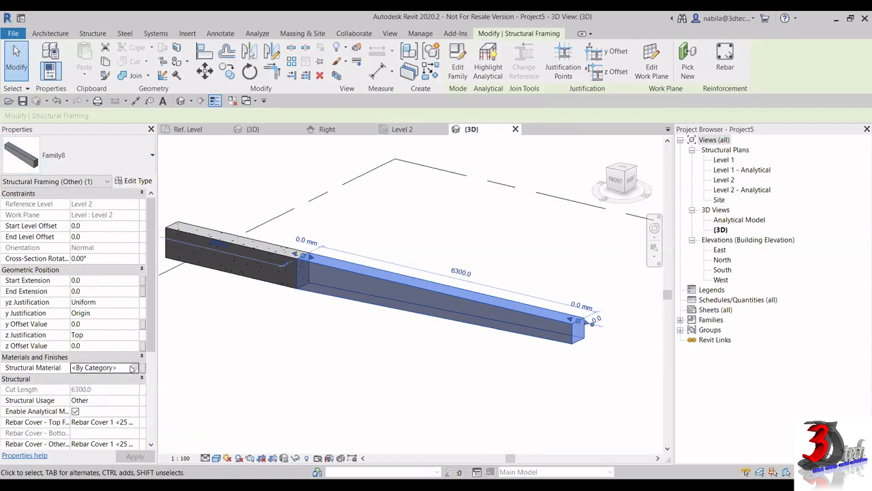
pyautogui.click(136, 369)
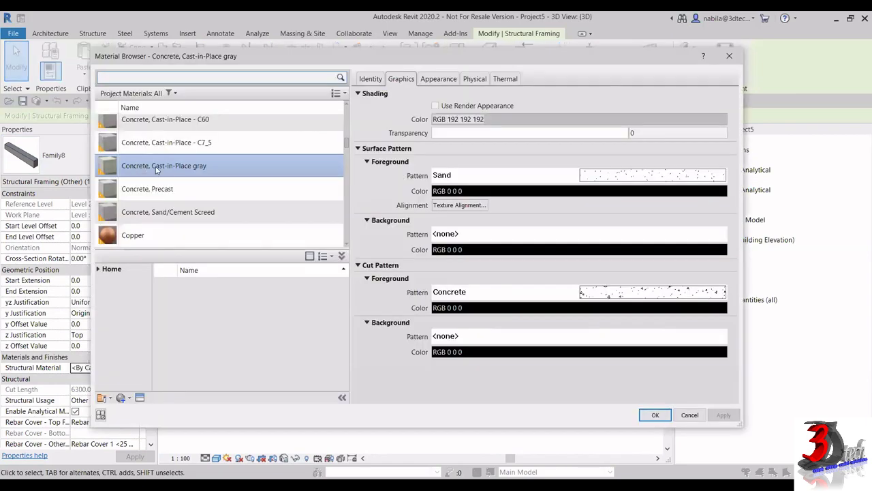
pyautogui.press('Return')
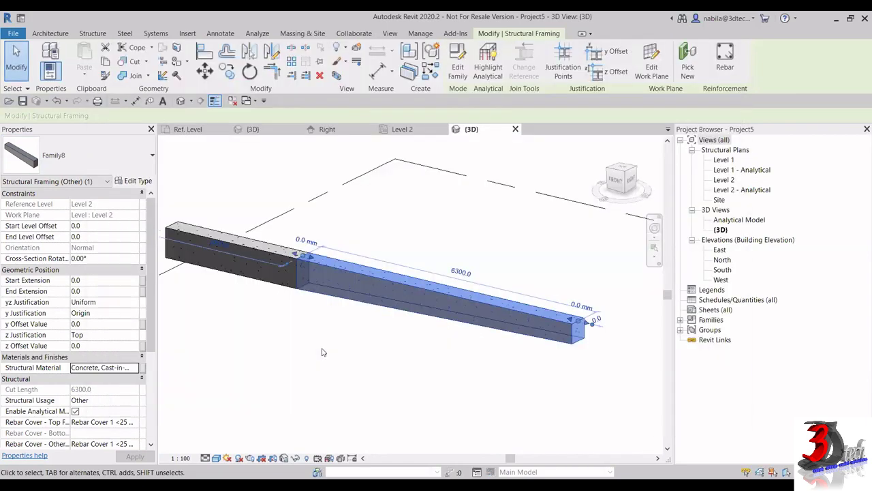
pyautogui.click(323, 352)
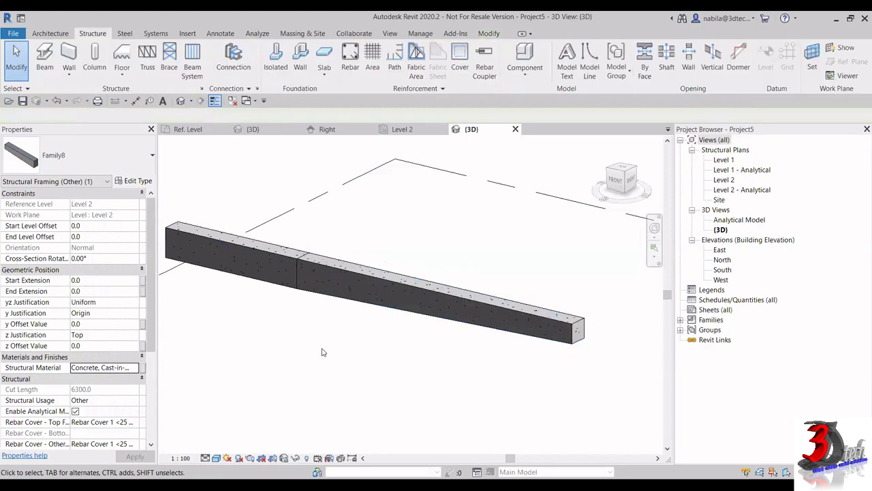
# Step: Turn the view to the FRONT face and zoom in on both beams
pyautogui.click(620, 182)
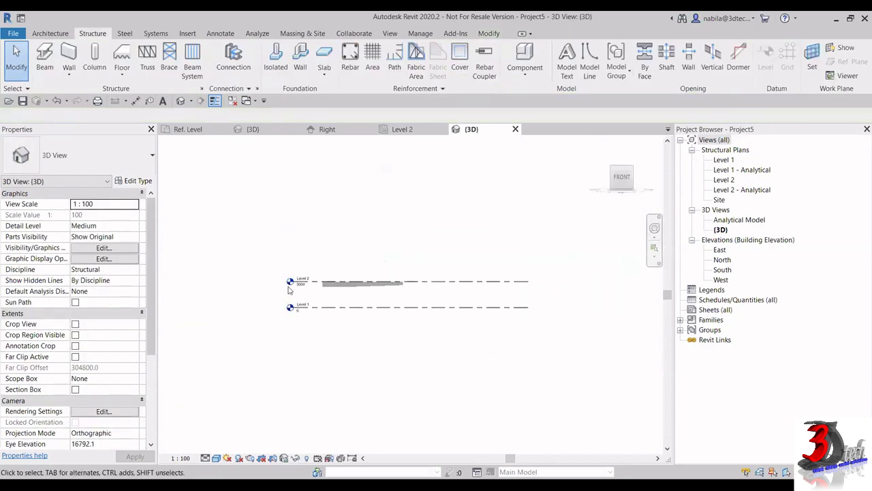
pyautogui.scroll(4, 355, 302)
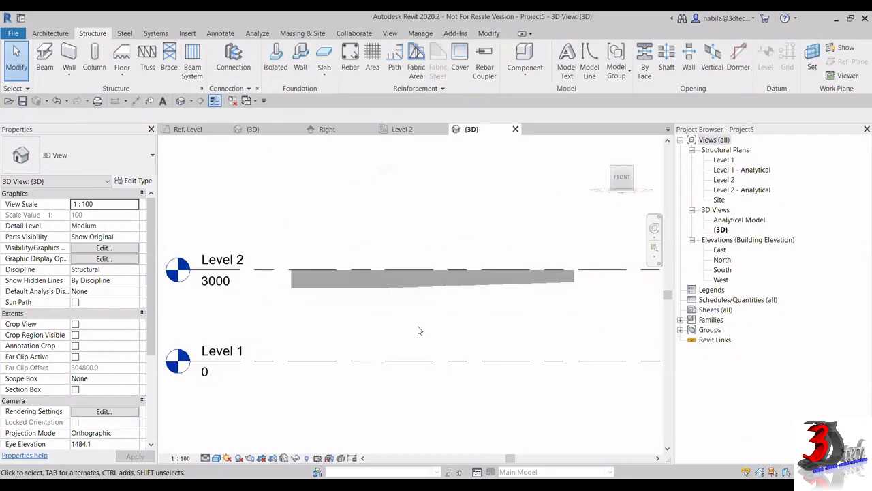
pyautogui.scroll(2, 446, 298)
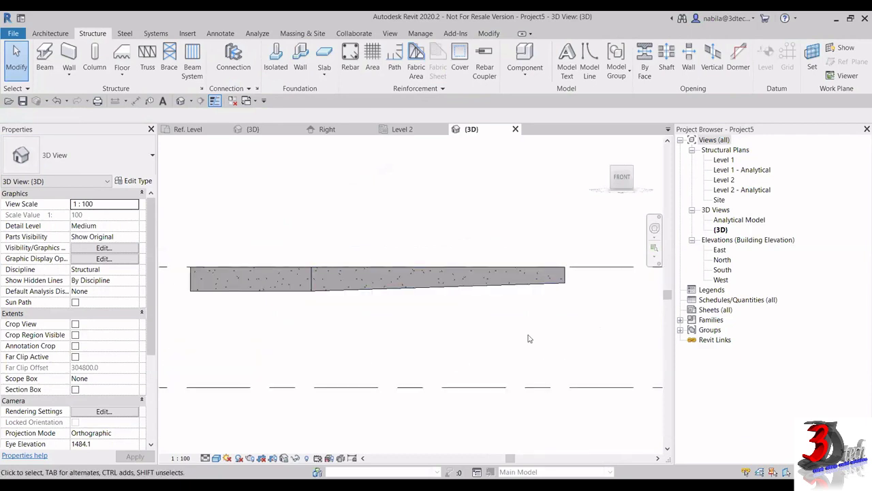